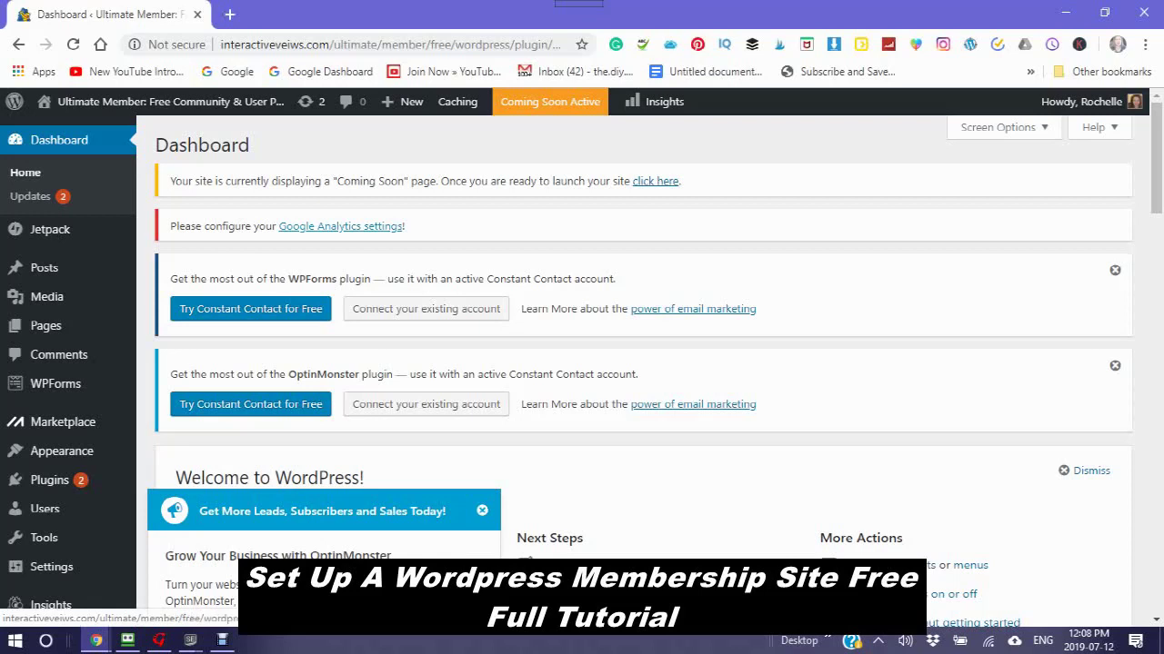
Step: Open the Google Analytics settings and start the Connect MonsterInsights authentication
click(340, 226)
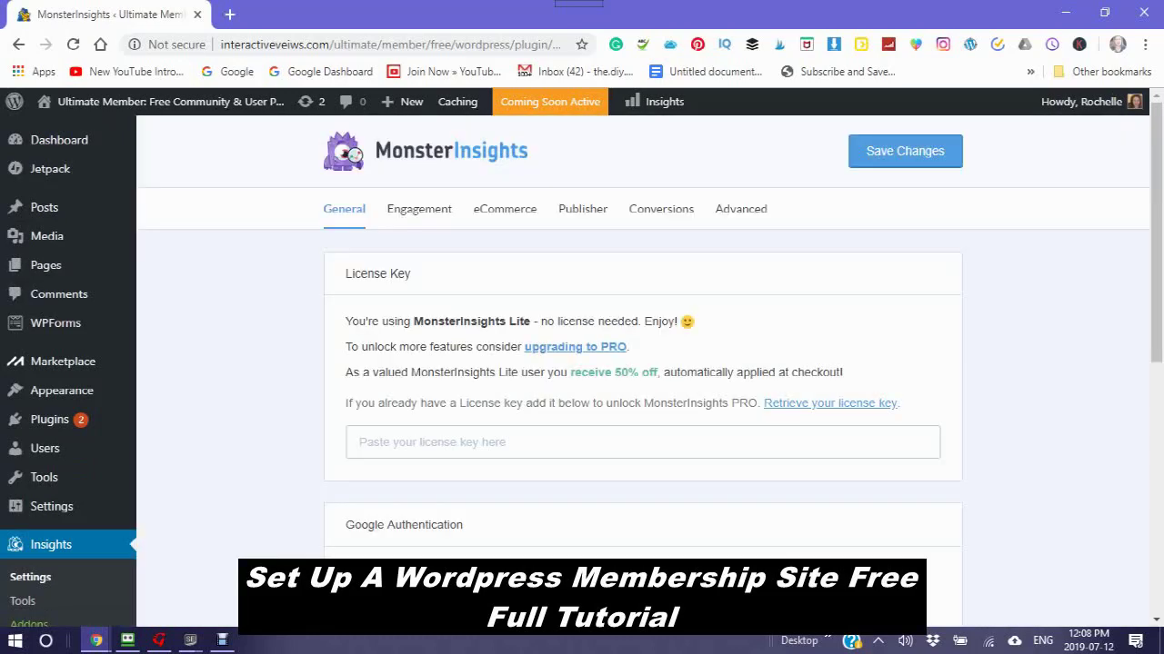
scroll(582, 363, down, 2)
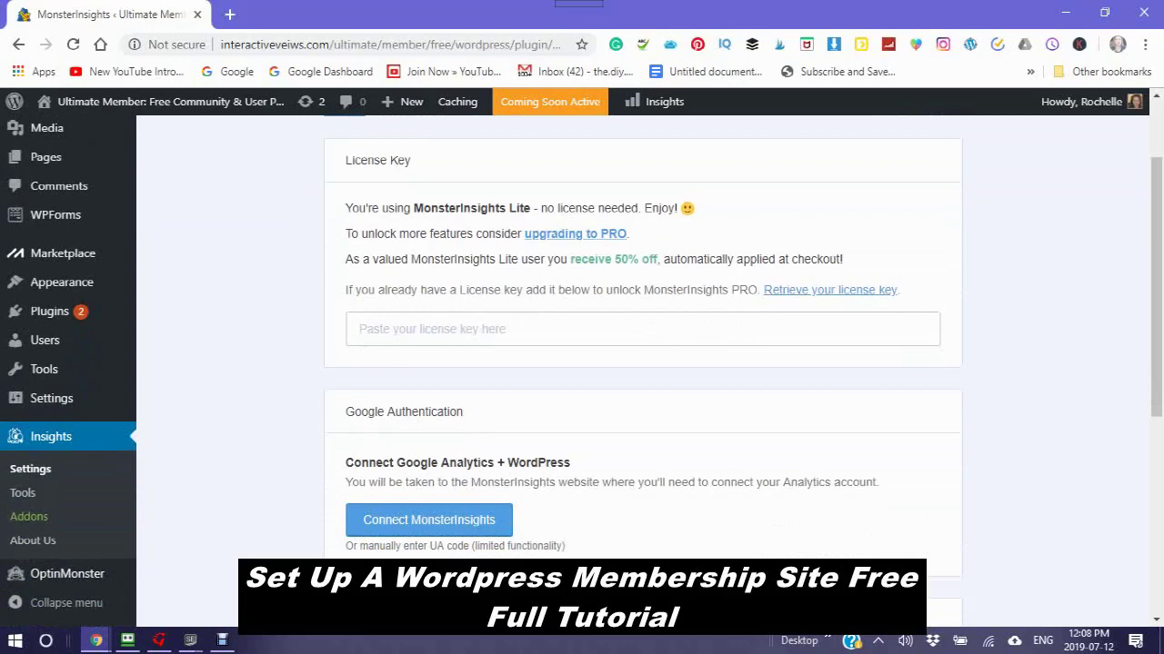
scroll(643, 363, down, 3)
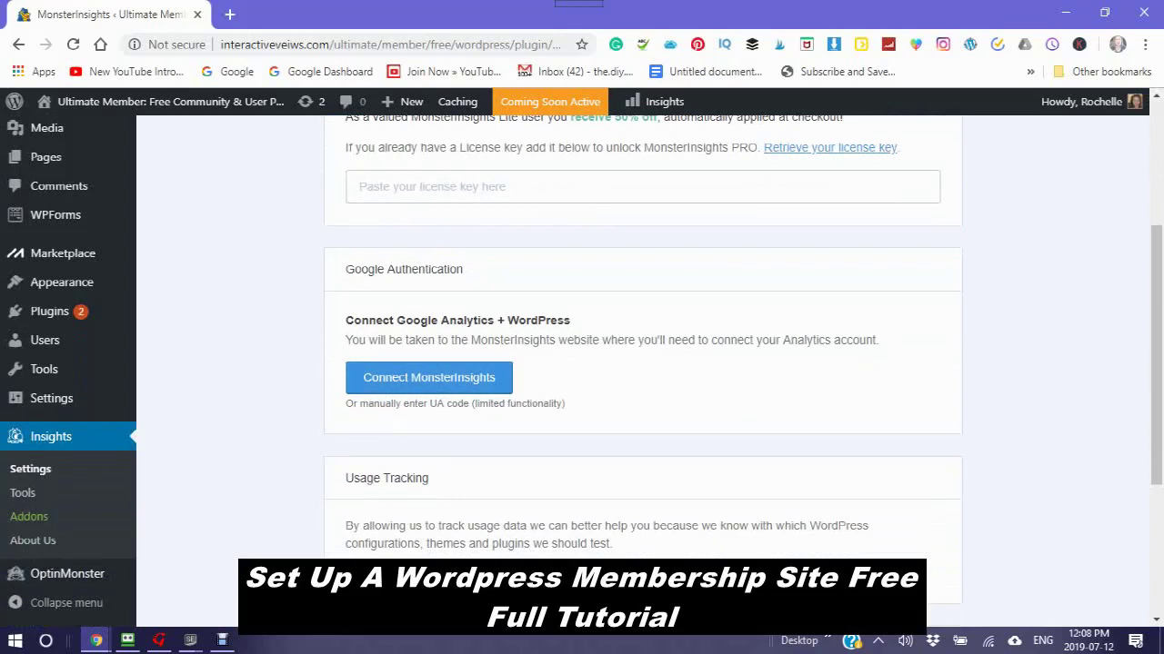
click(429, 377)
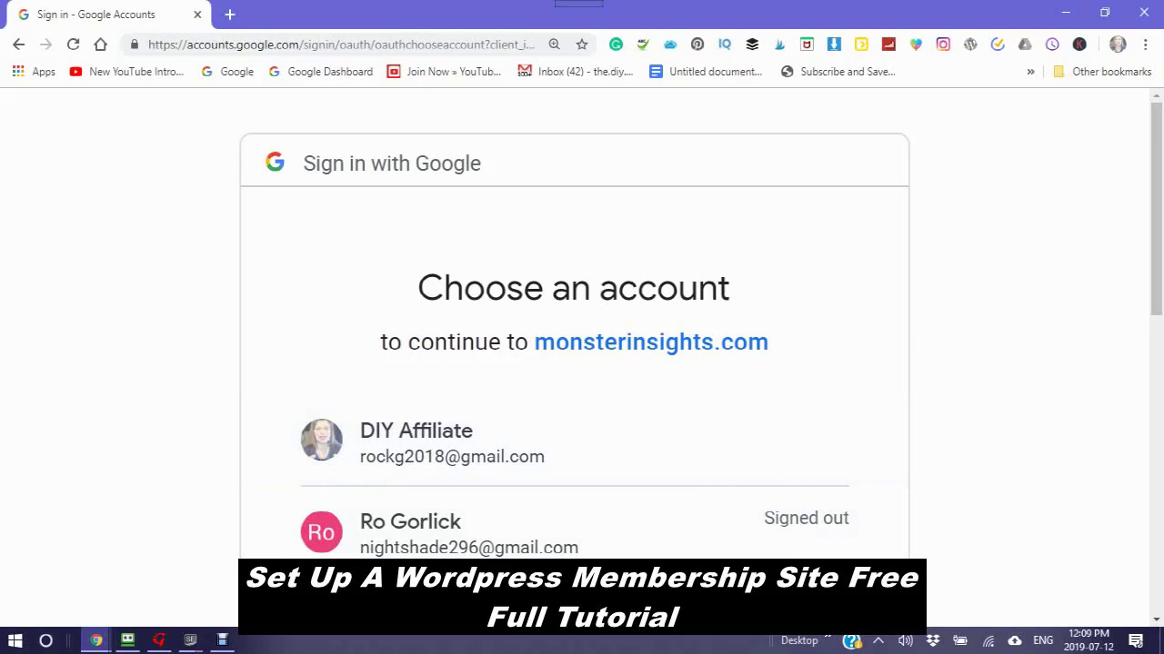
Step: Sign in with the last listed Google account and review the monsterinsights.com permissions
scroll(573, 436, down, 2)
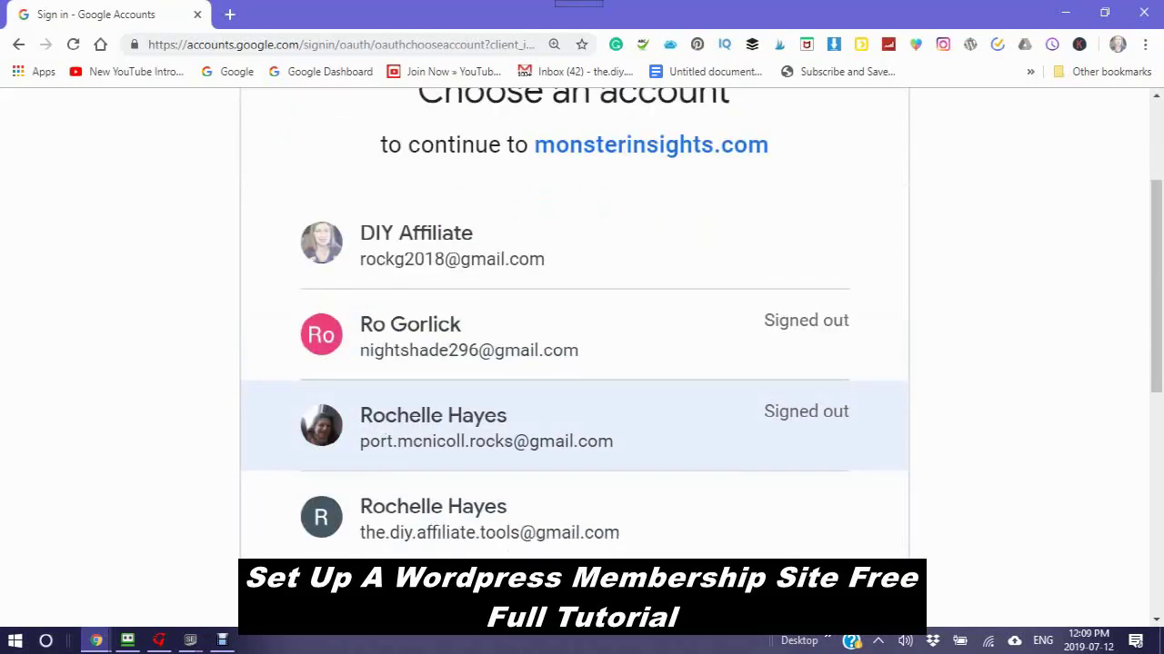
scroll(572, 436, down, 1)
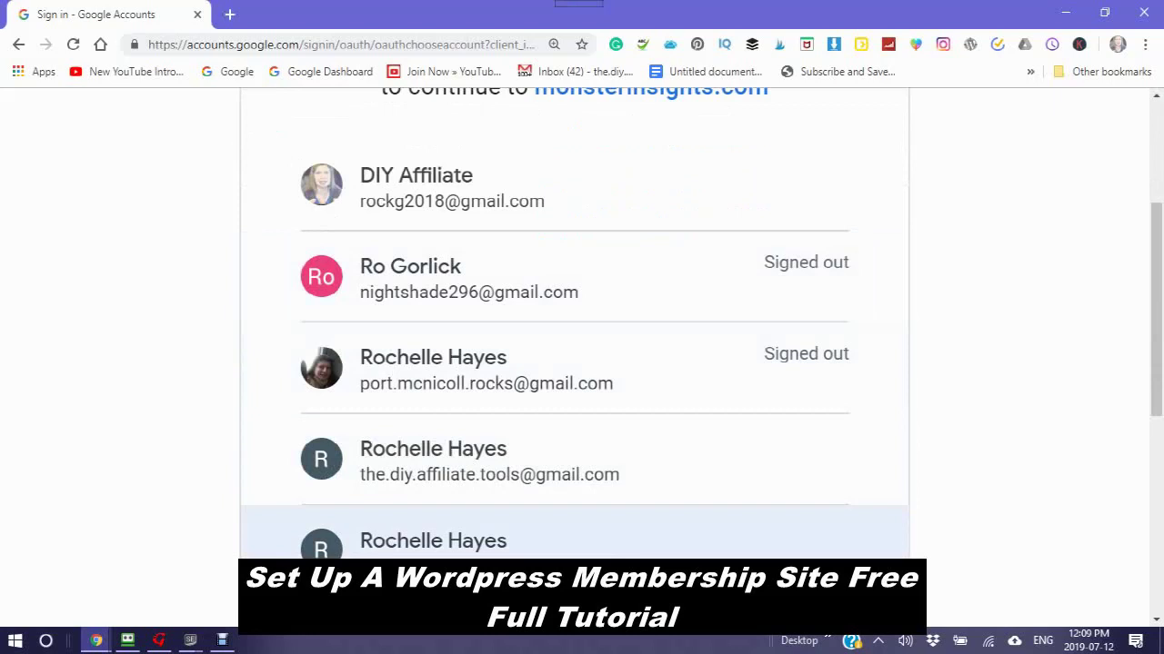
click(546, 545)
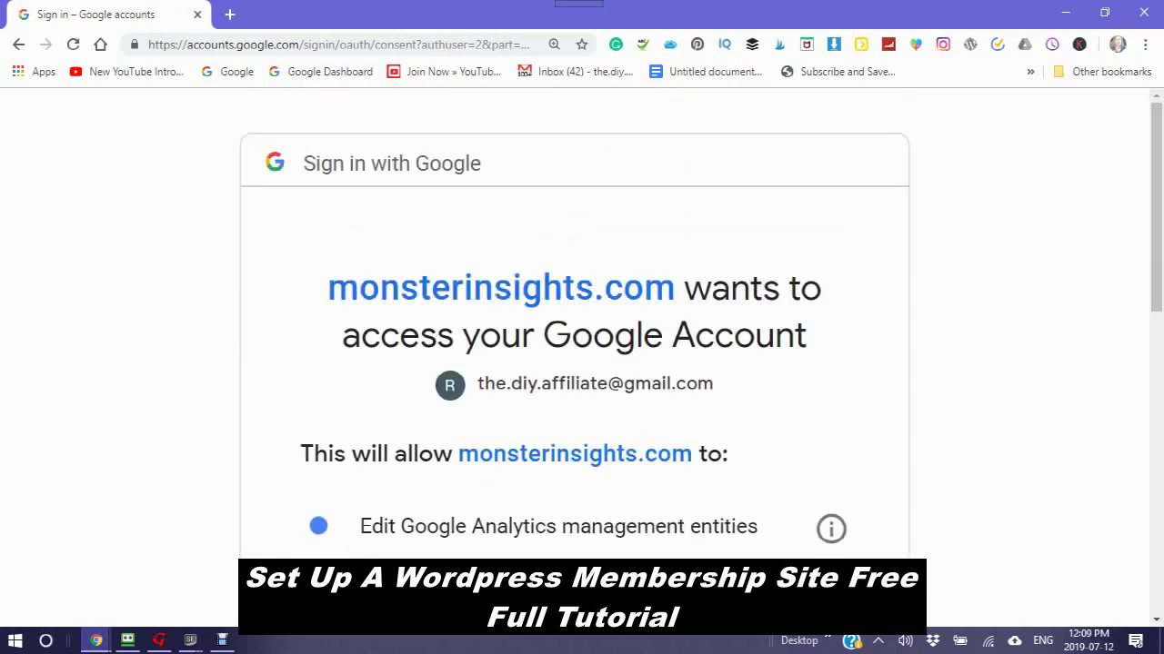
scroll(582, 363, down, 4)
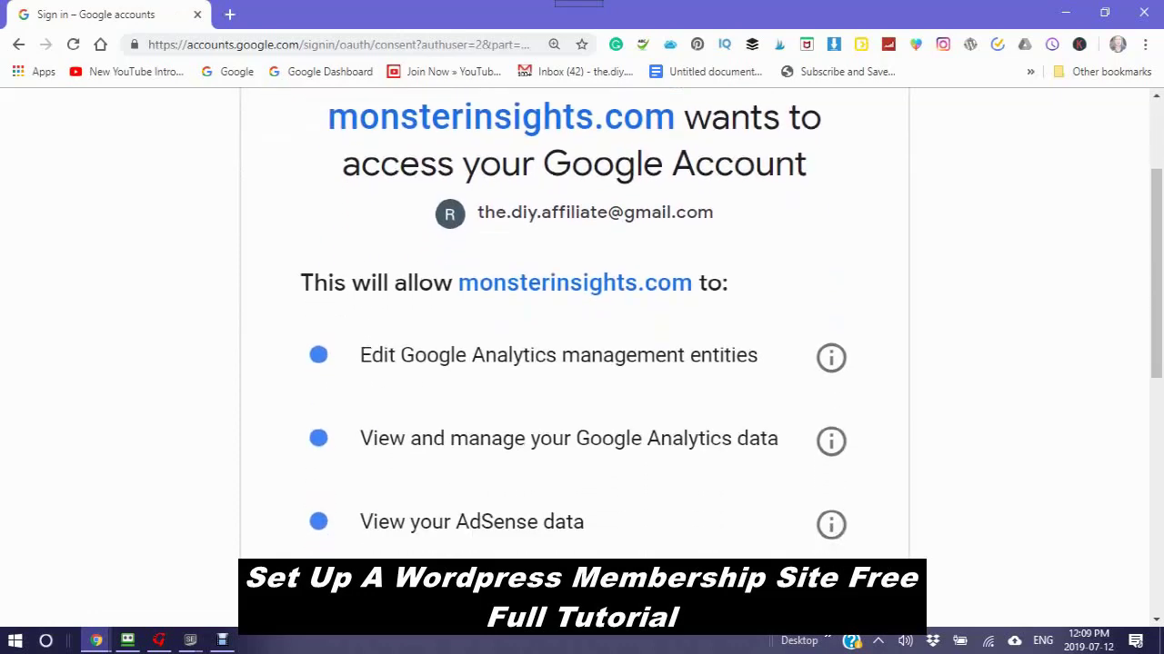
scroll(581, 363, down, 1)
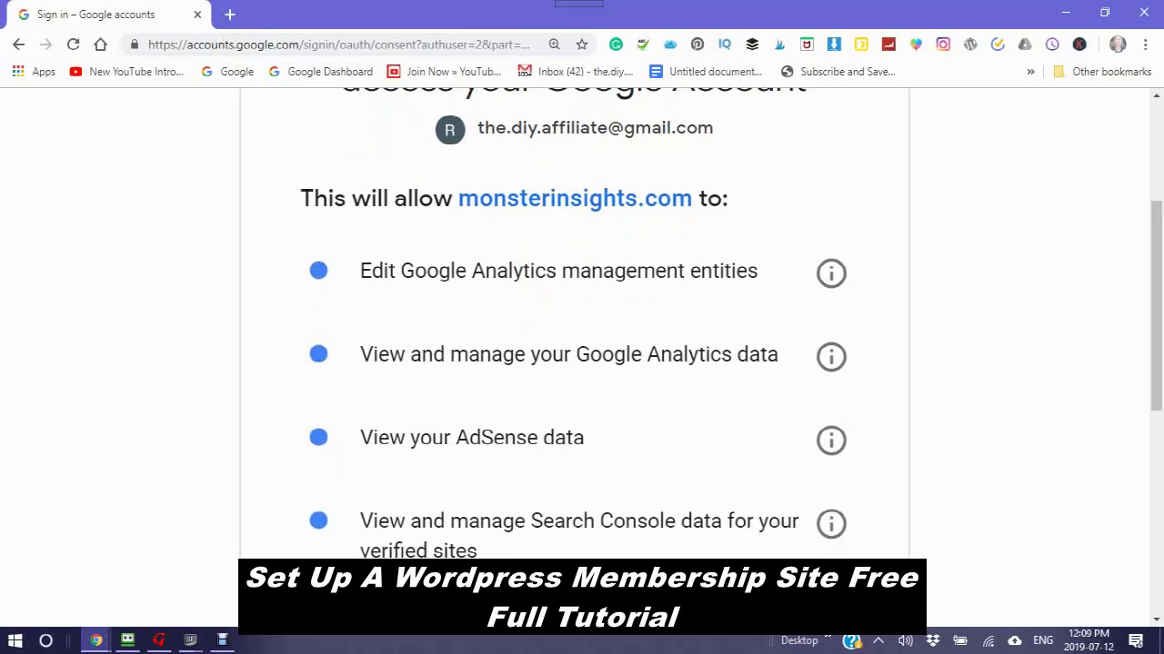
scroll(582, 345, down, 2)
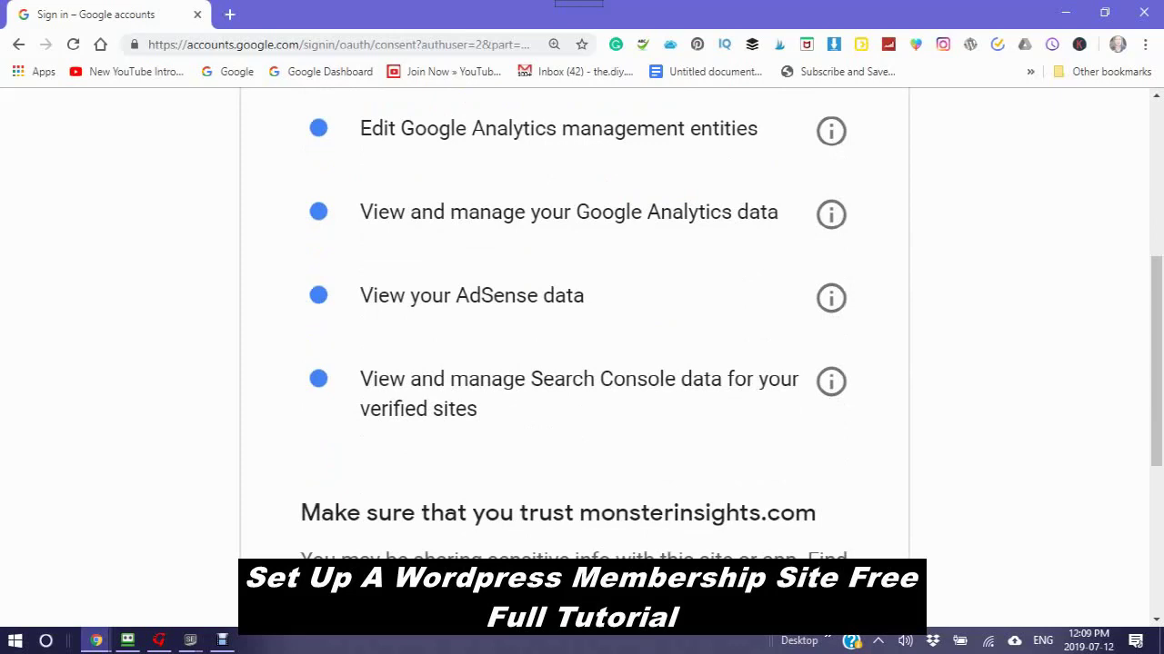
scroll(582, 345, down, 4)
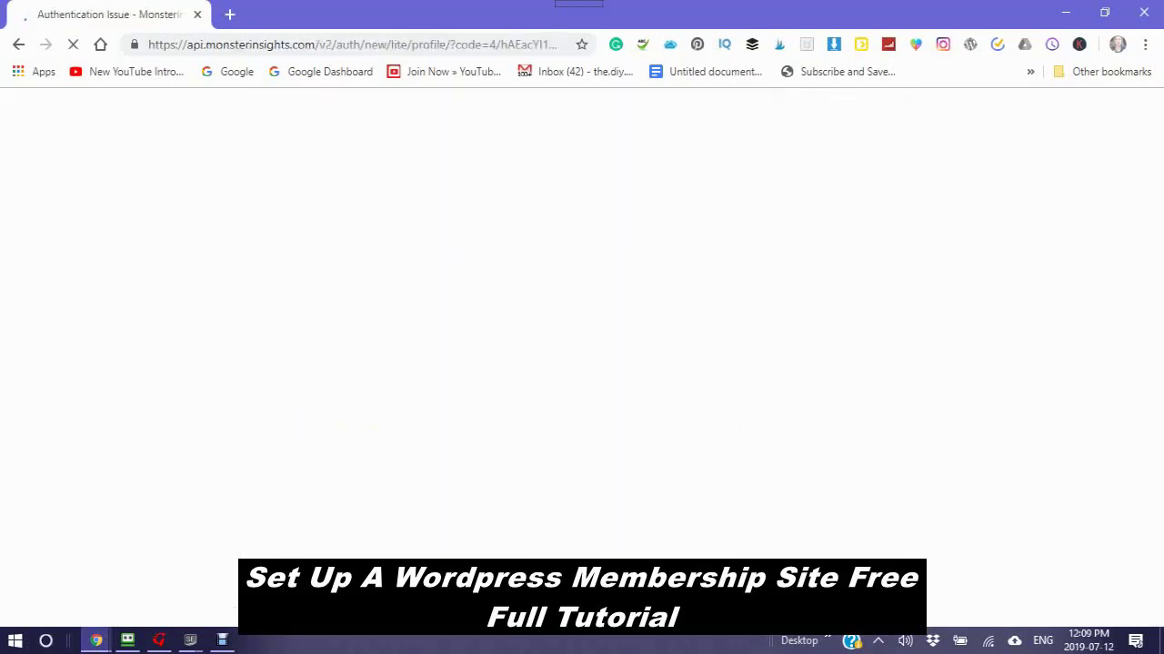
Step: Go back to Google sign-in and complete the connection with the All Web Site Data profile
key(alt+Left)
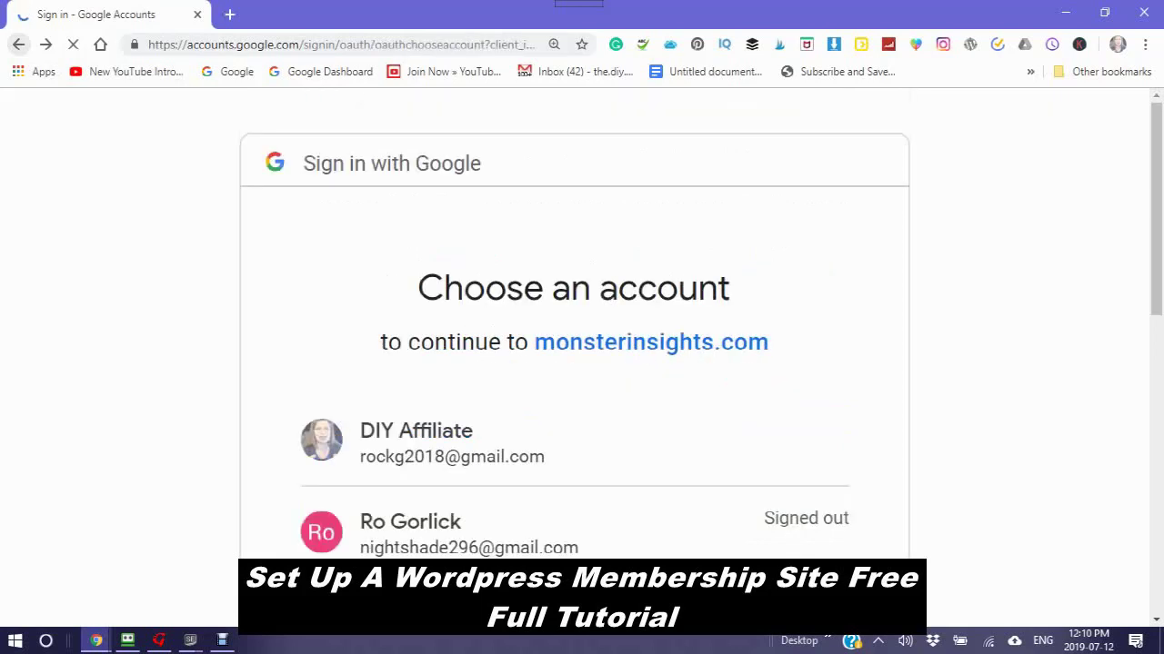
drag(235, 70, 133, 43)
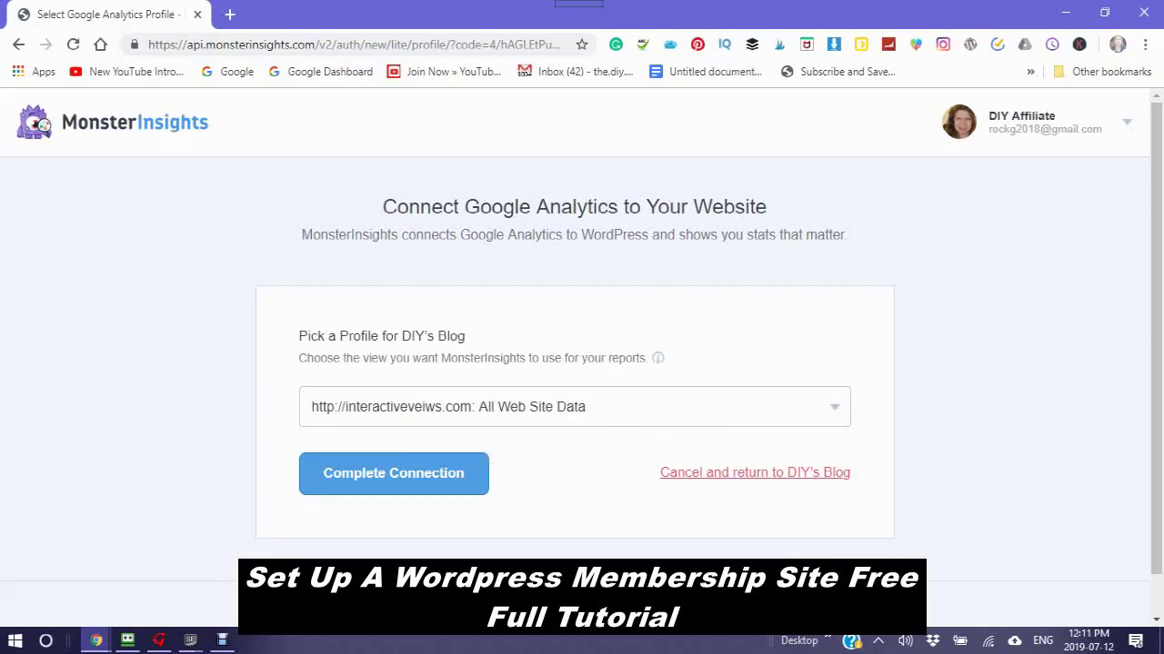
click(392, 473)
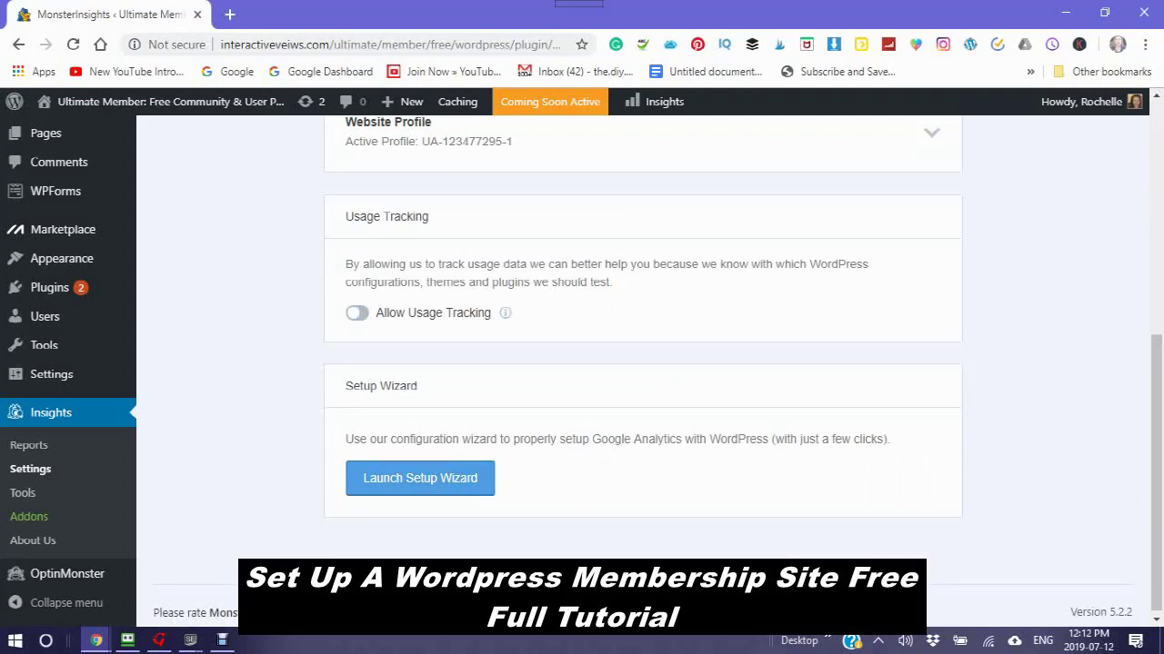
Step: Turn on Allow Usage Tracking and launch the MonsterInsights setup wizard
click(356, 312)
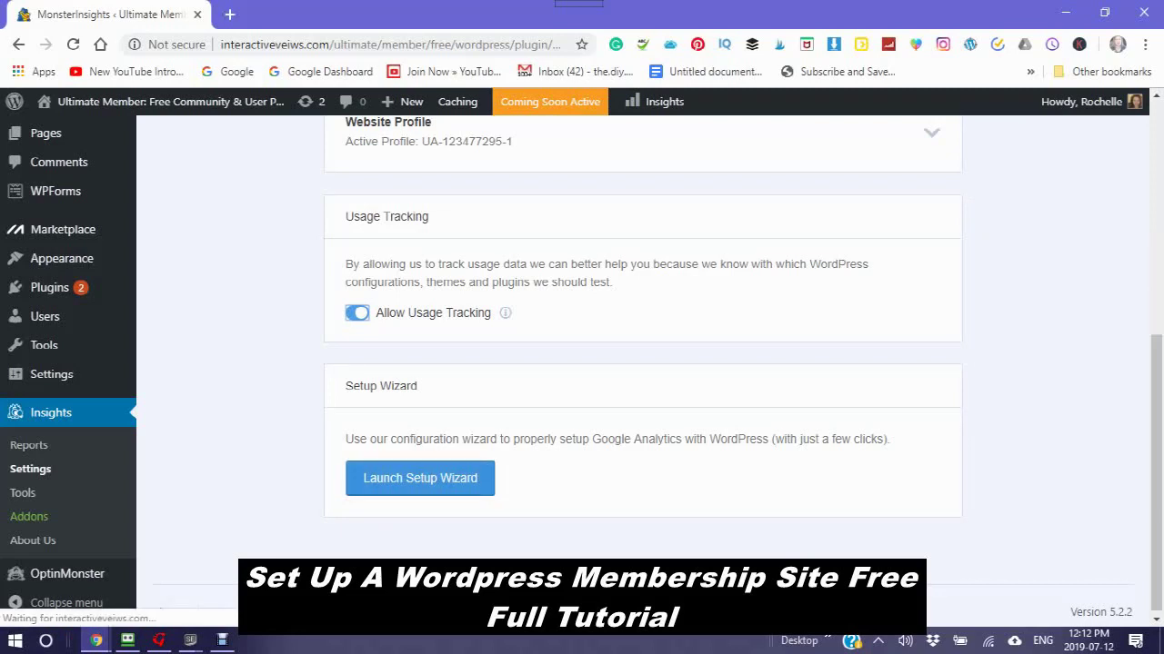
click(420, 478)
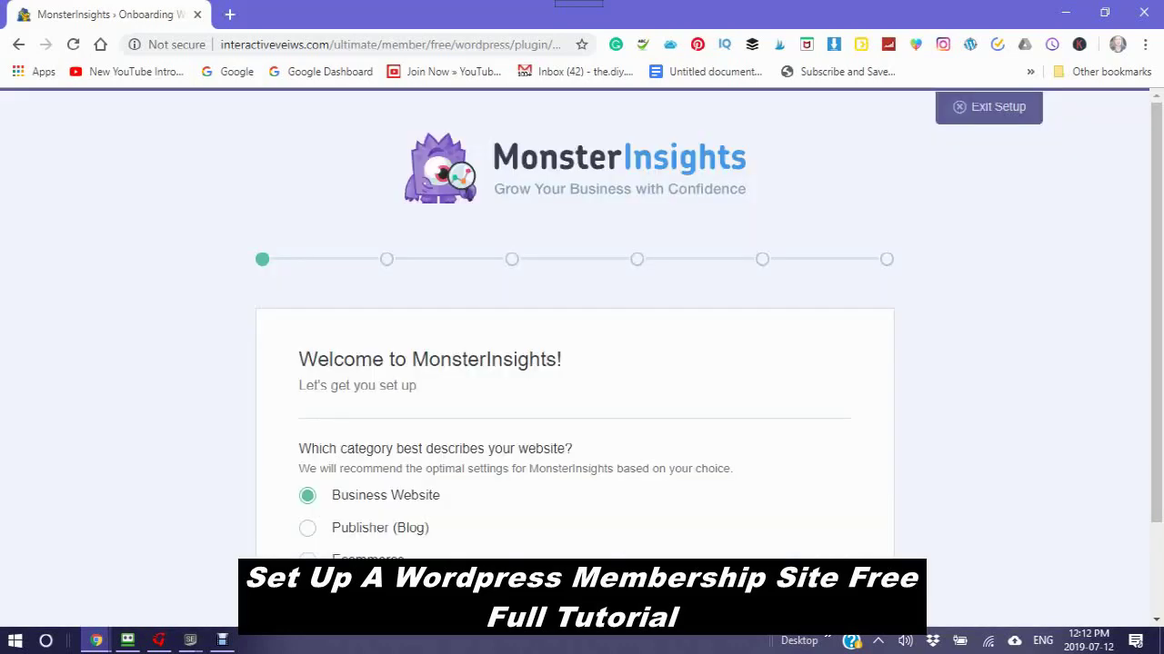
Step: Save Publisher (Blog) as the site category, then reconnect with the first Google account
scroll(582, 364, down, 2)
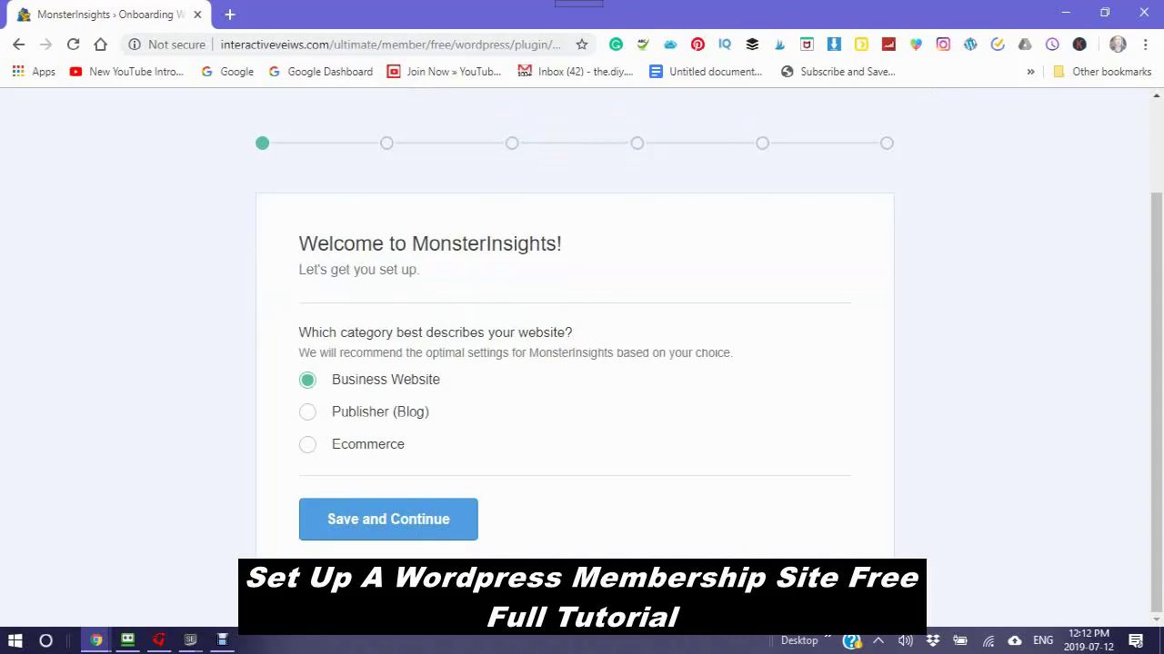
click(307, 412)
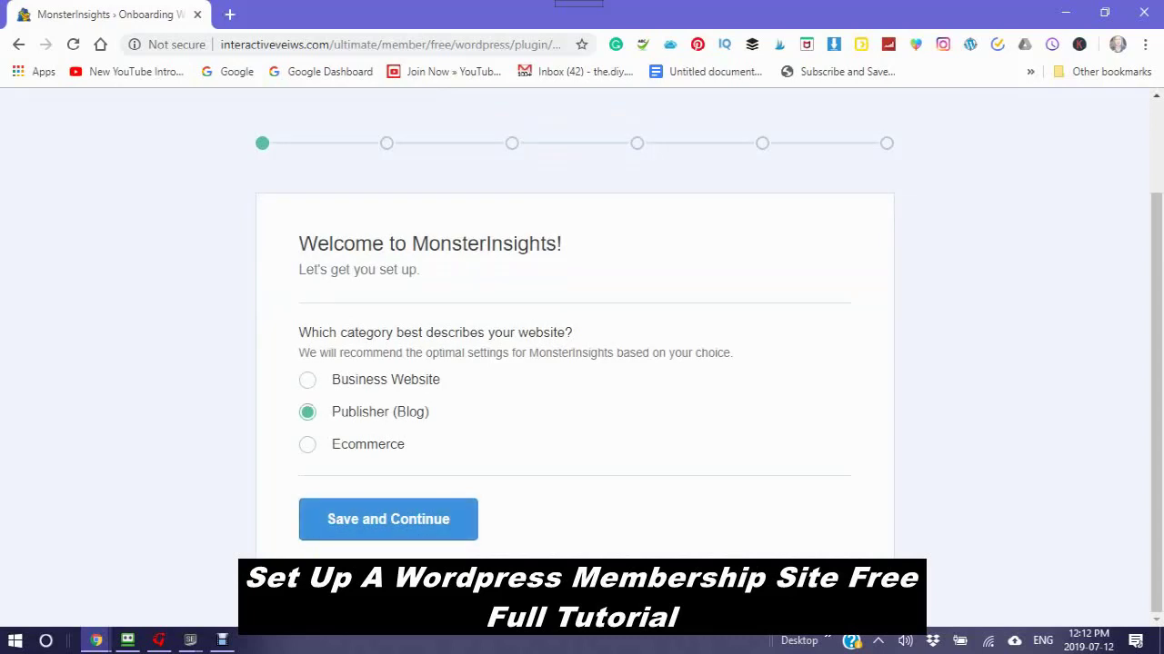
click(388, 520)
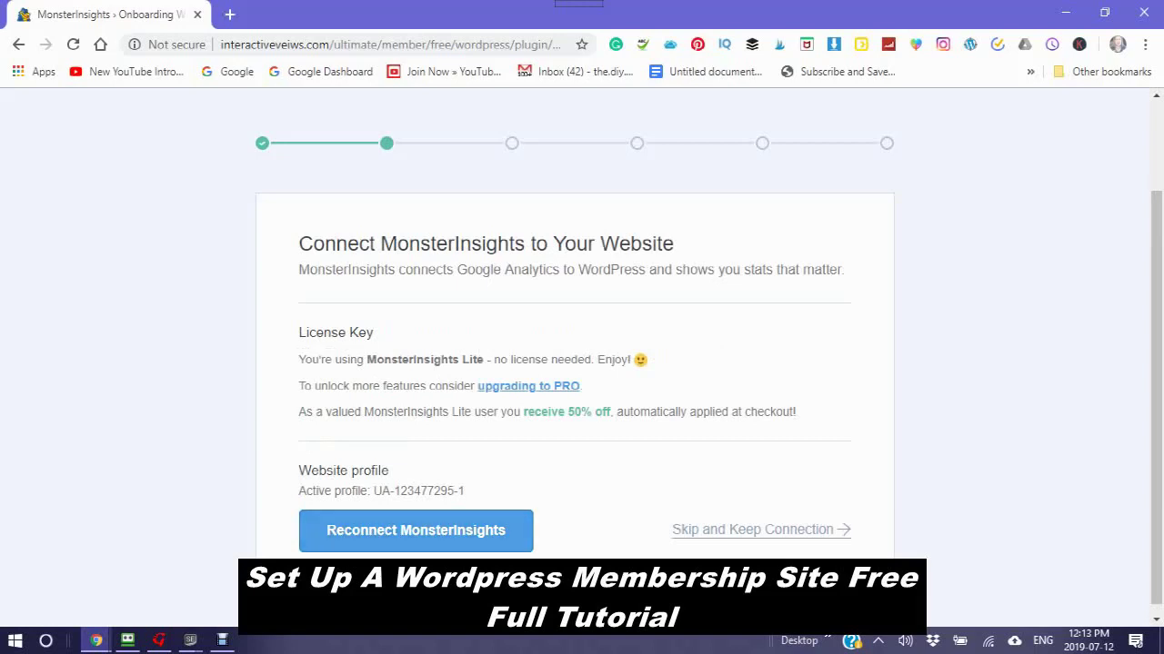
scroll(581, 364, down, 1)
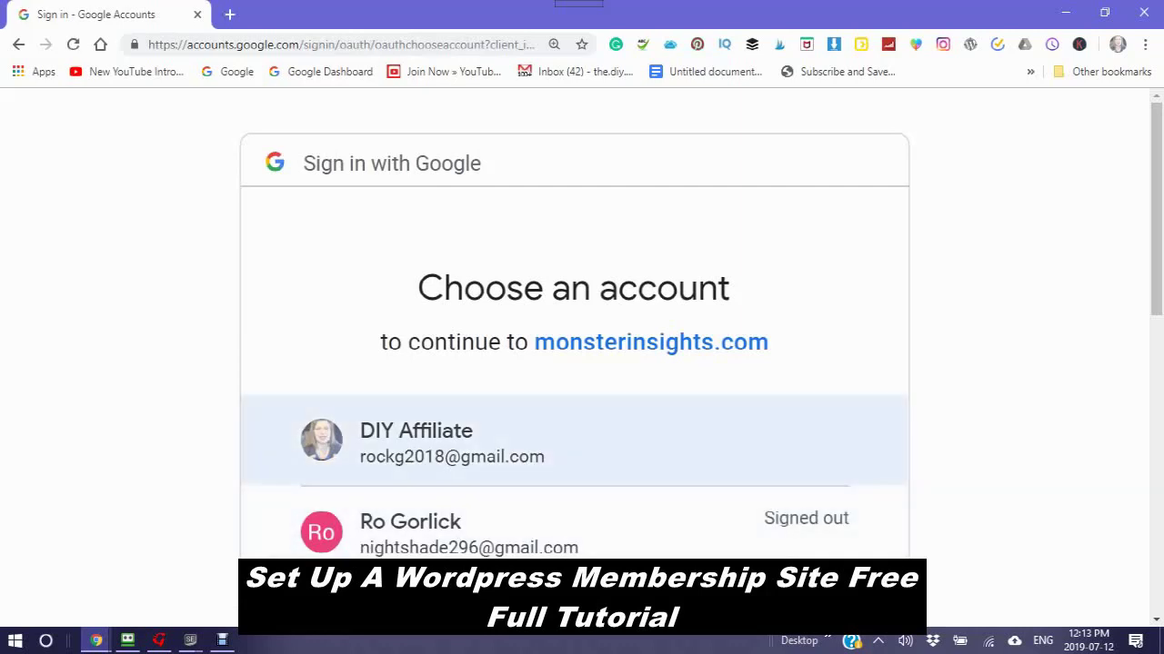
click(452, 441)
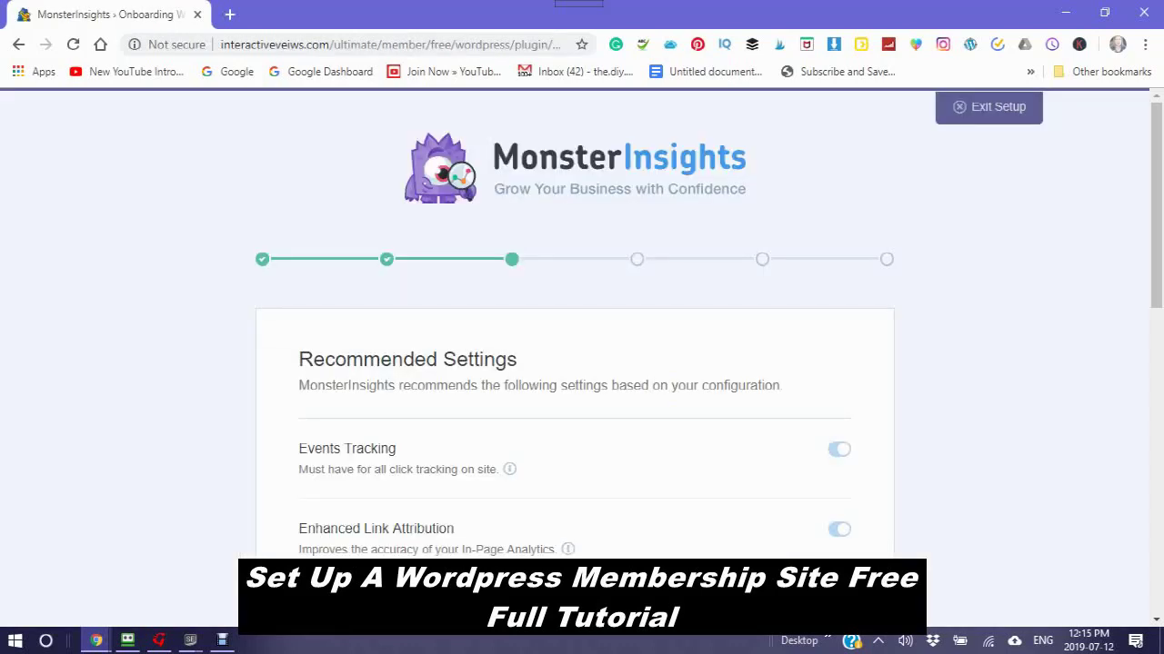
Step: Scroll while Google sign-in finishes and the Recommended Settings step loads
scroll(582, 363, down, 2)
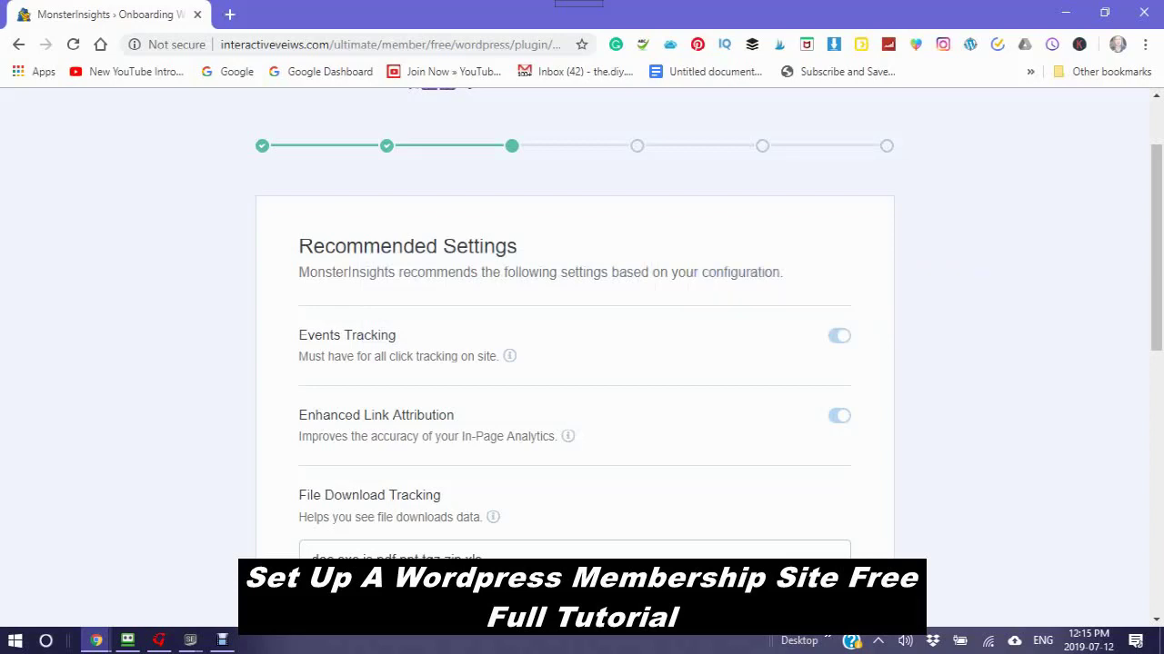
scroll(582, 364, down, 3)
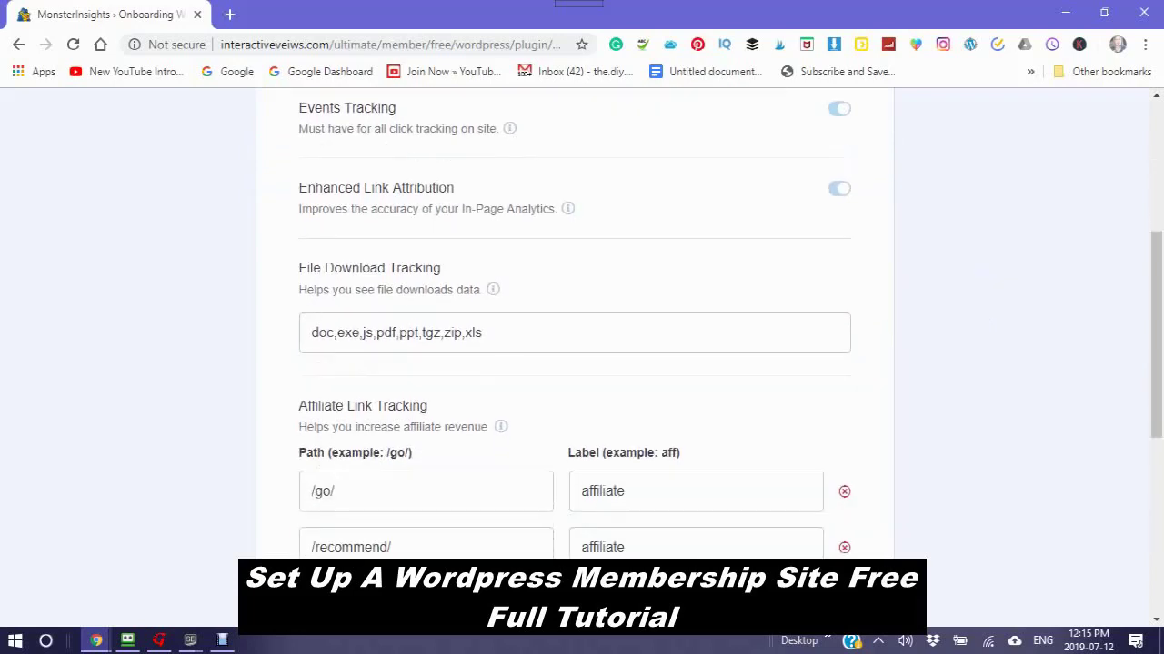
scroll(582, 363, down, 3)
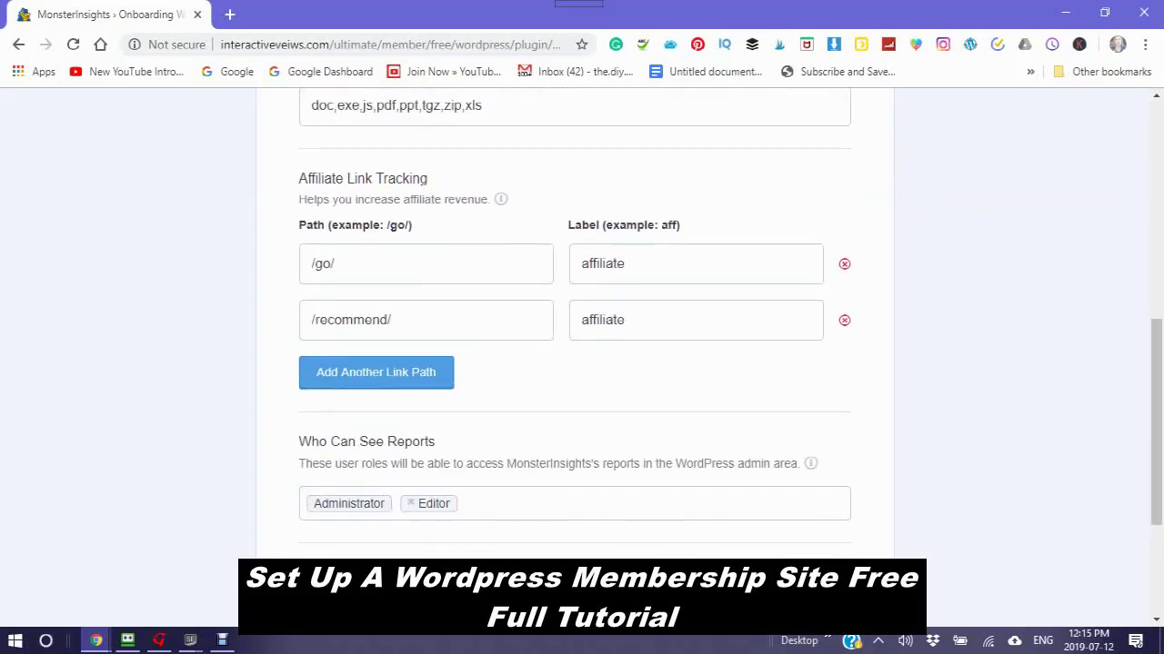
scroll(581, 363, down, 2)
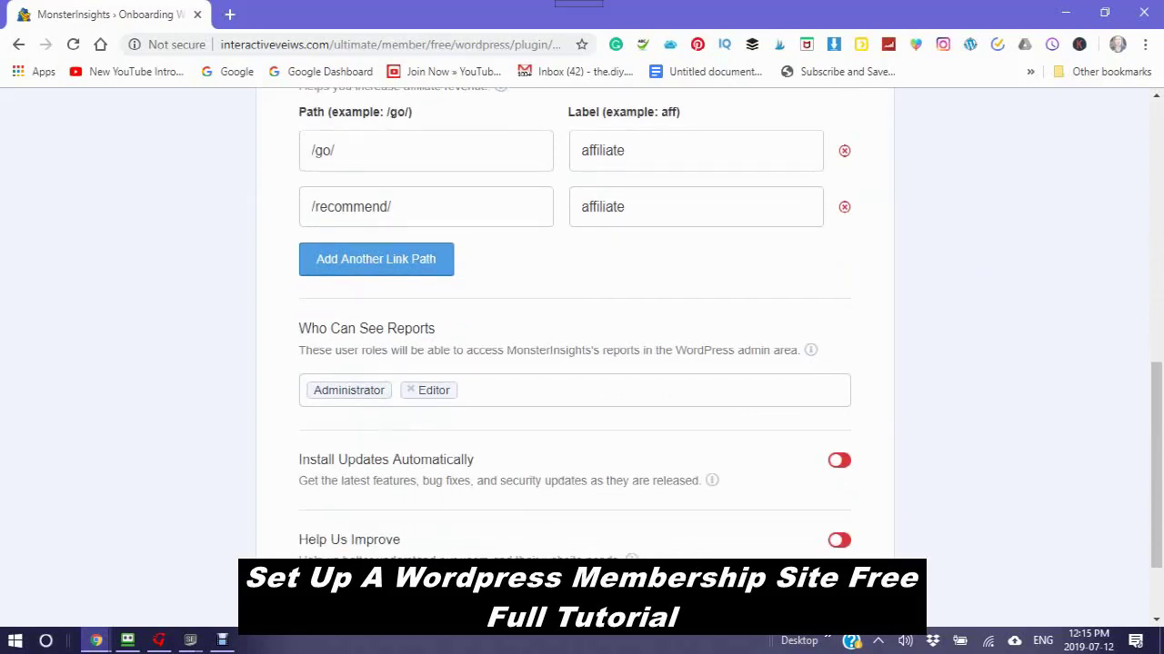
scroll(582, 364, down, 2)
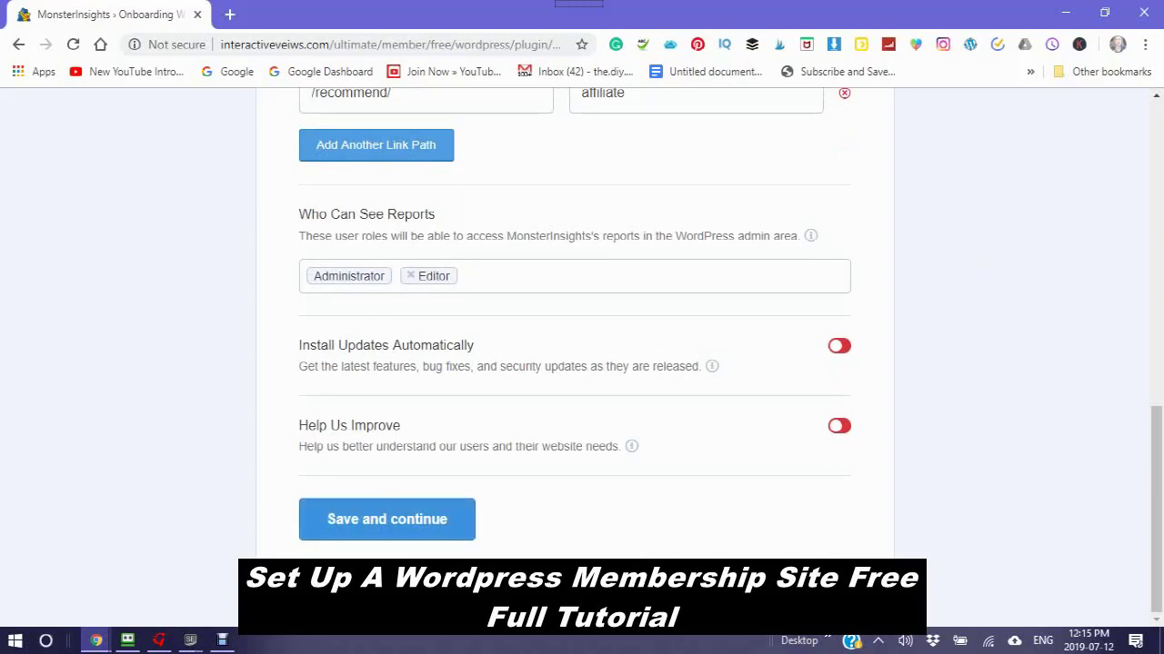
click(386, 519)
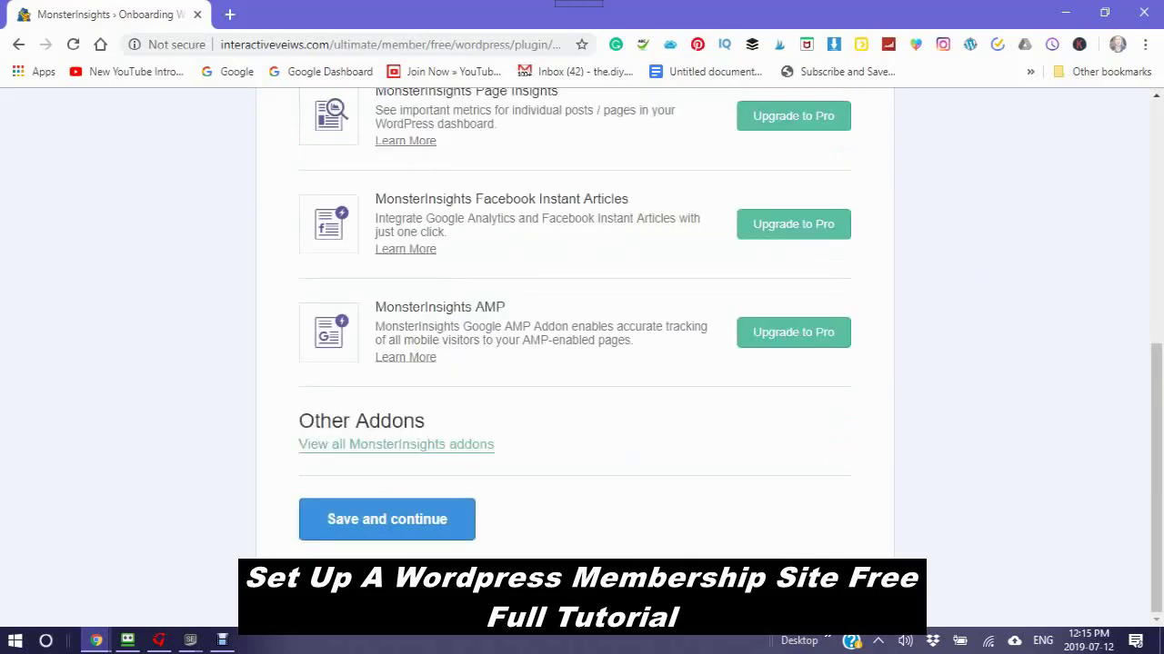
Step: Look through the Recommended Addons list and finish the MonsterInsights setup
scroll(582, 318, up, 4)
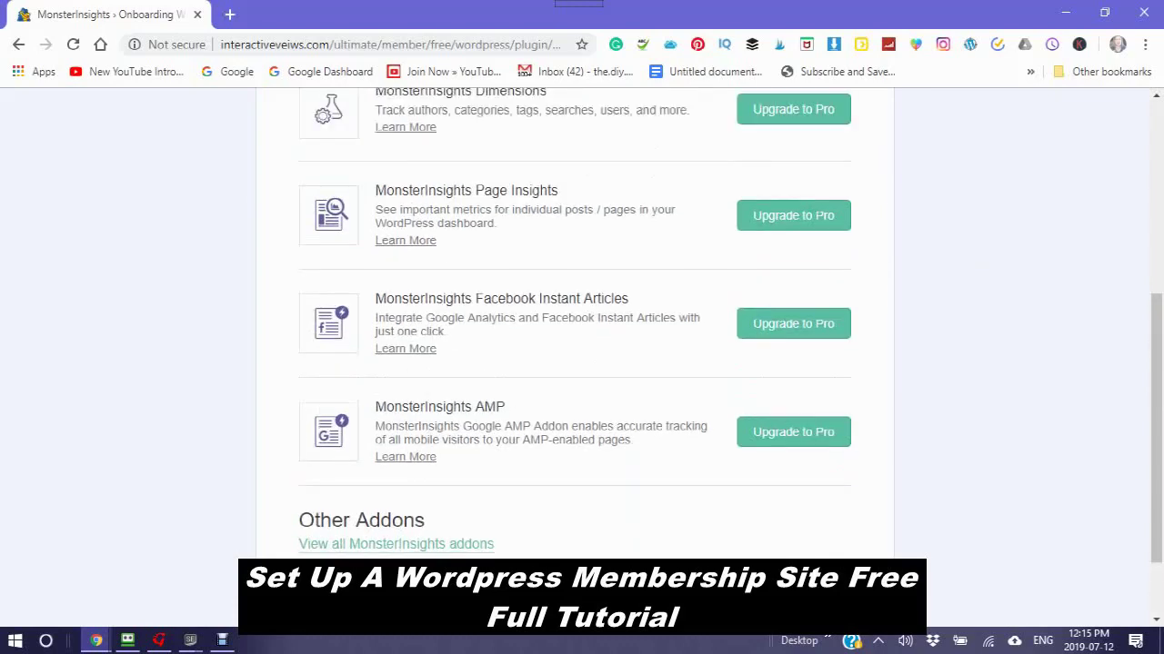
scroll(582, 318, down, 4)
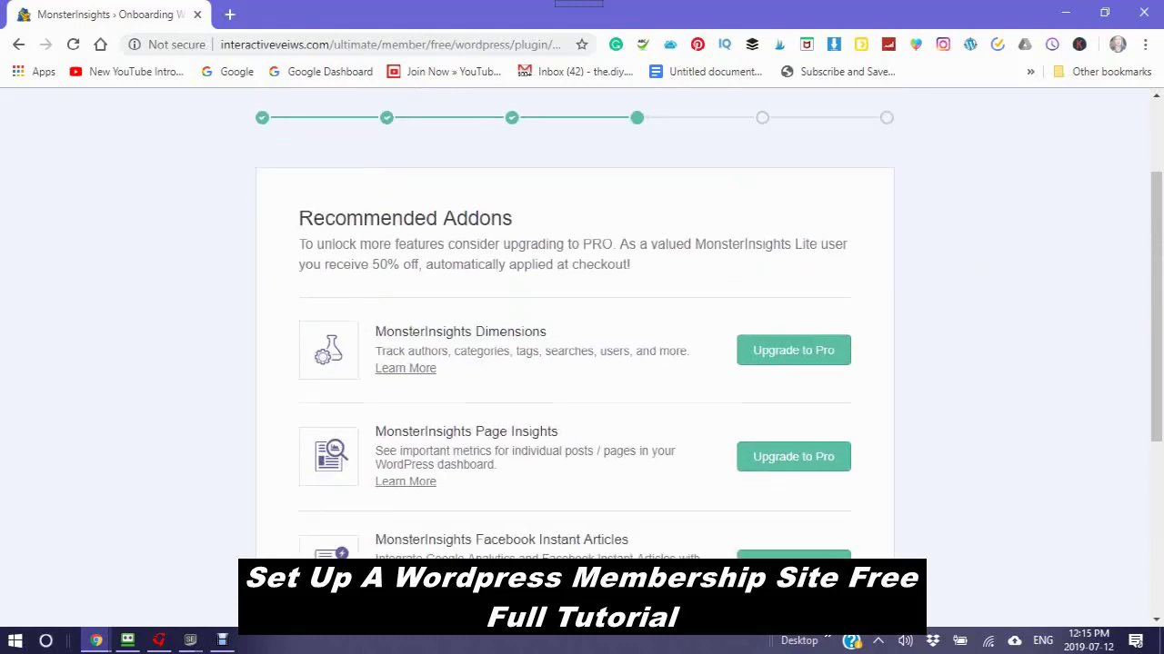
scroll(582, 318, down, 1)
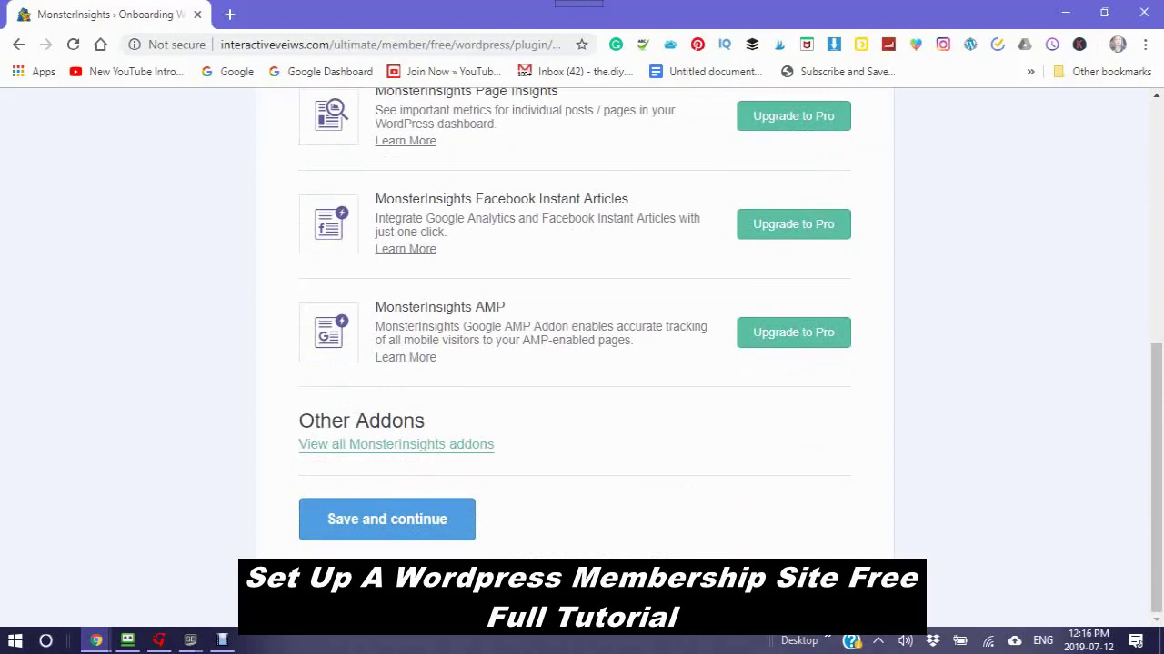
scroll(582, 318, up, 1)
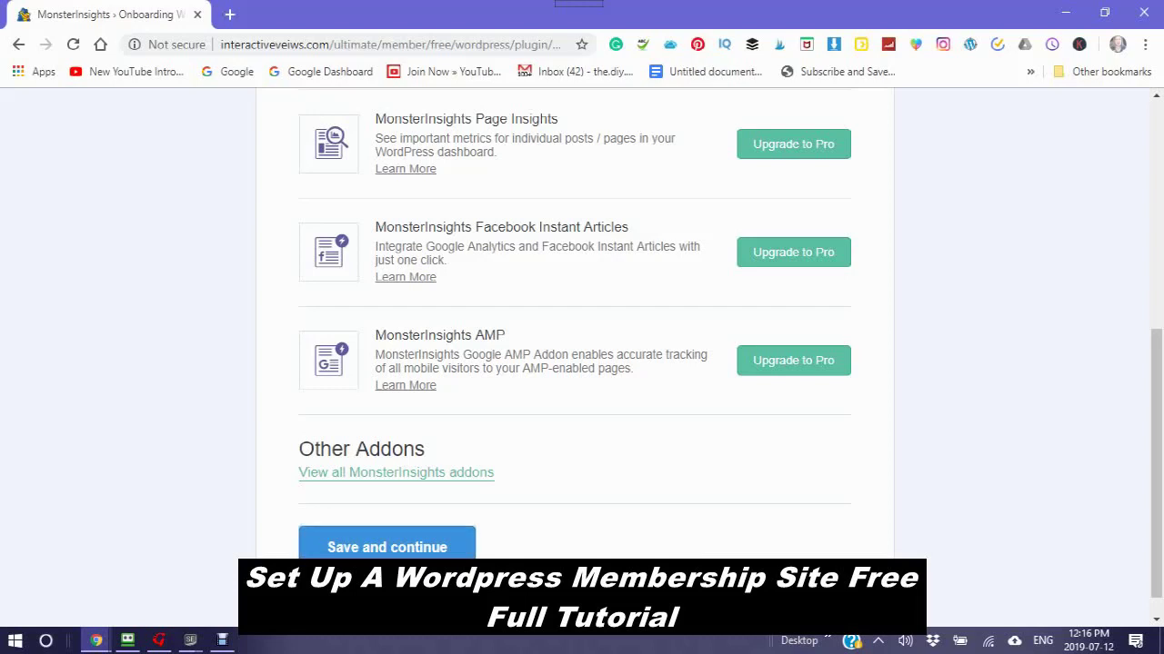
click(386, 547)
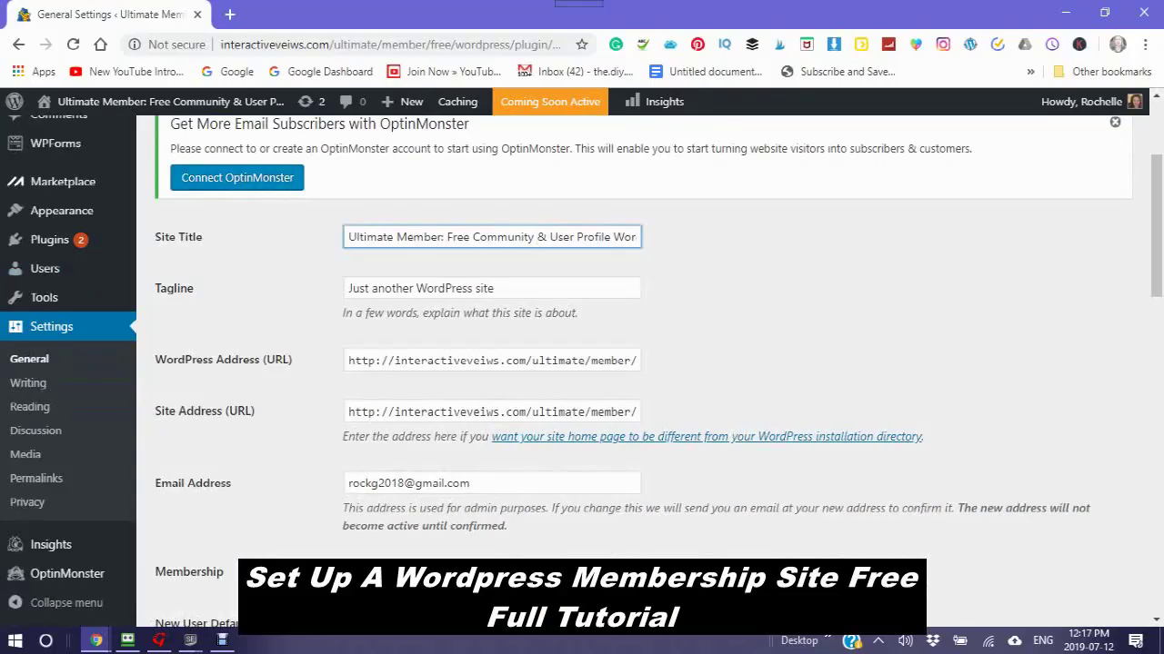
Step: Put the cursor in the Tagline field holding 'Just another WordPress site'
click(494, 289)
Step: Replace the tagline with 'Create Your Own Community Today' and tick Anyone can register
drag(494, 288, 347, 288)
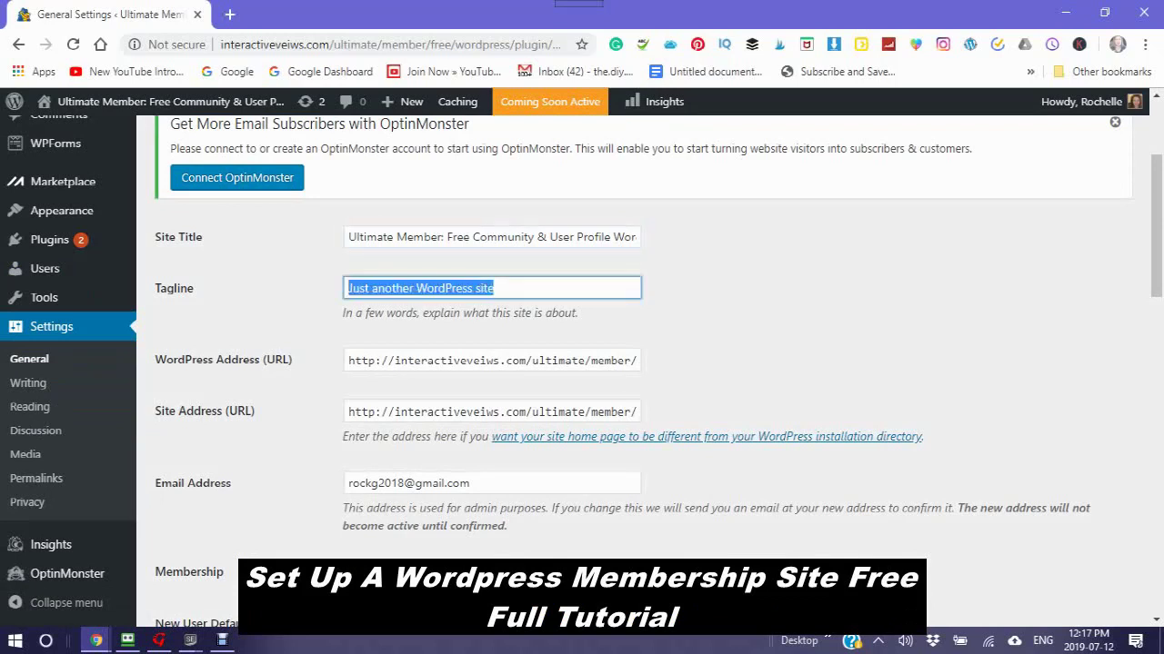
text(Create You)
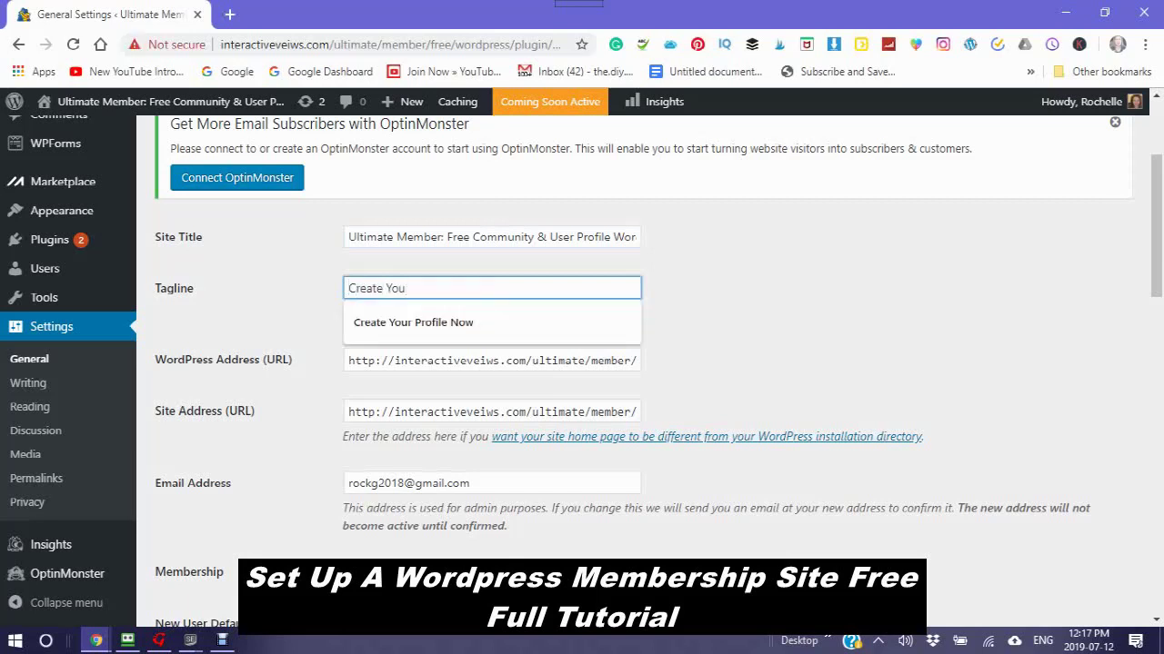
text(r O)
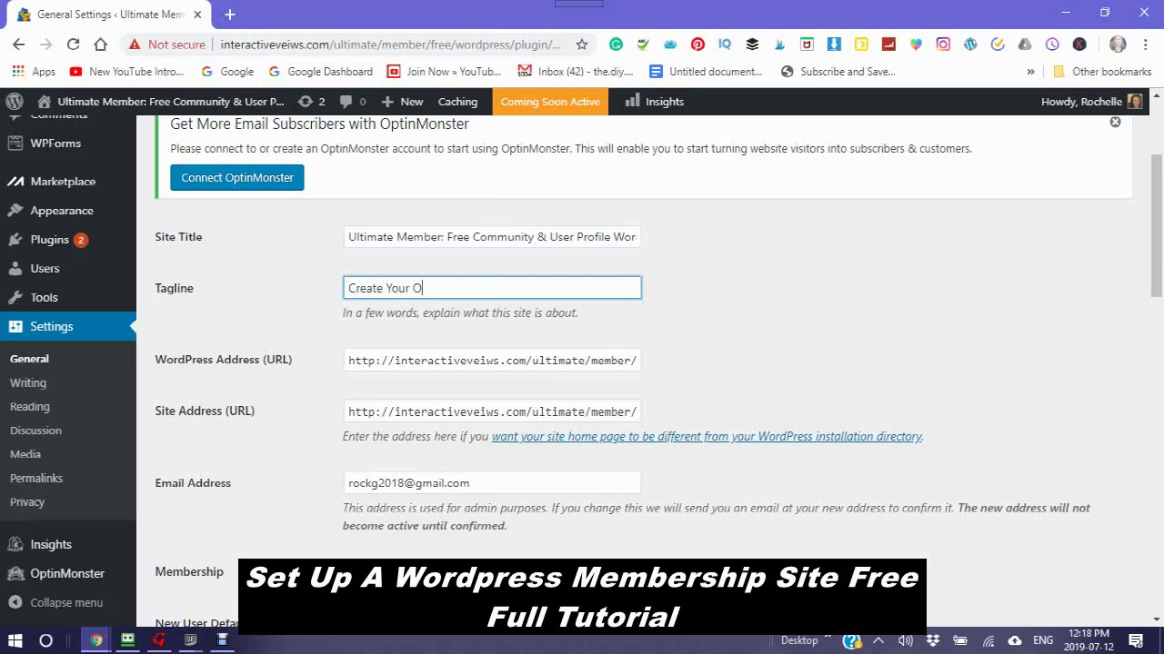
text(wn Community Today)
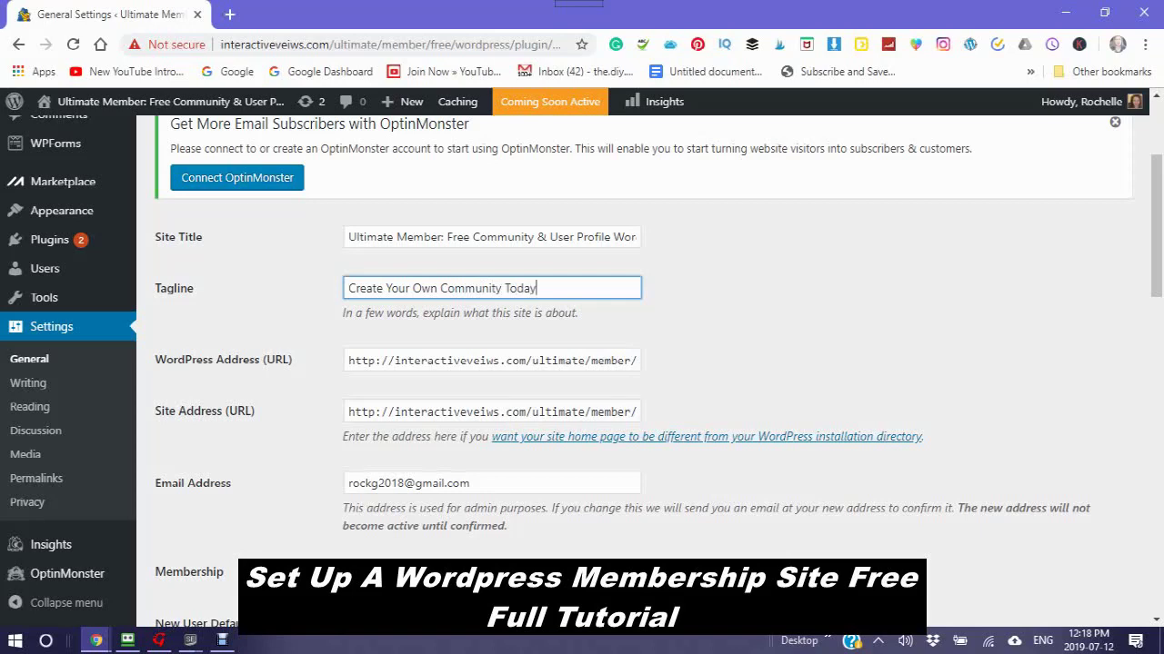
scroll(636, 364, down, 1)
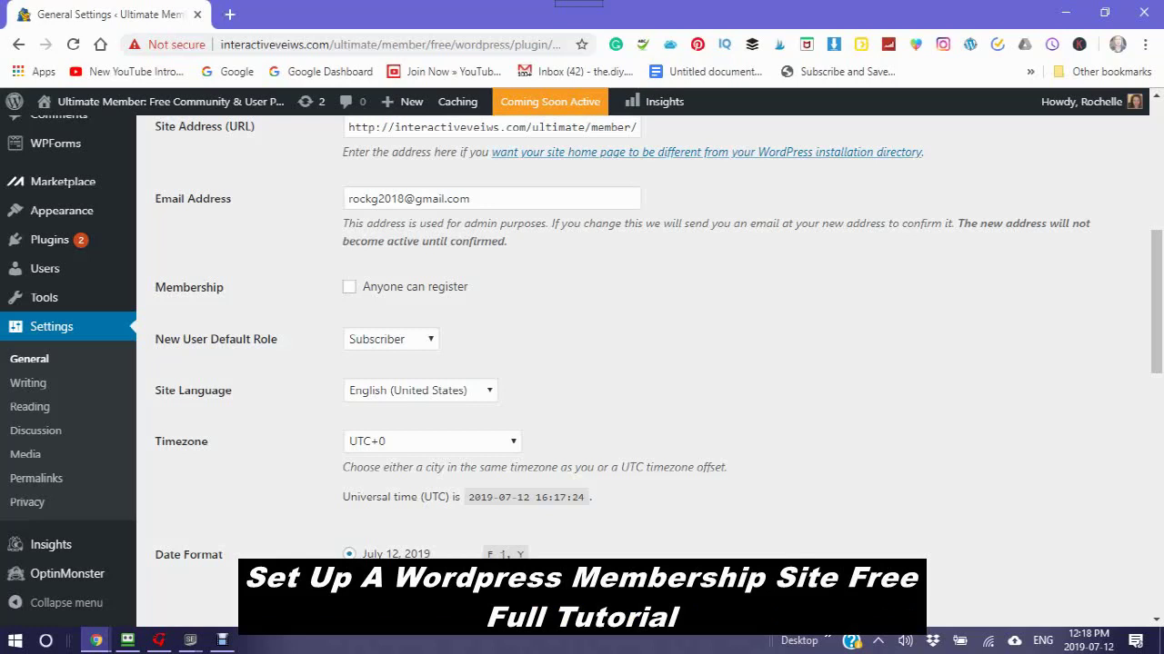
click(349, 286)
Step: Keep Subscriber as the New User Default Role and scroll down to Save Changes
key(Tab)
key(alt+Down)
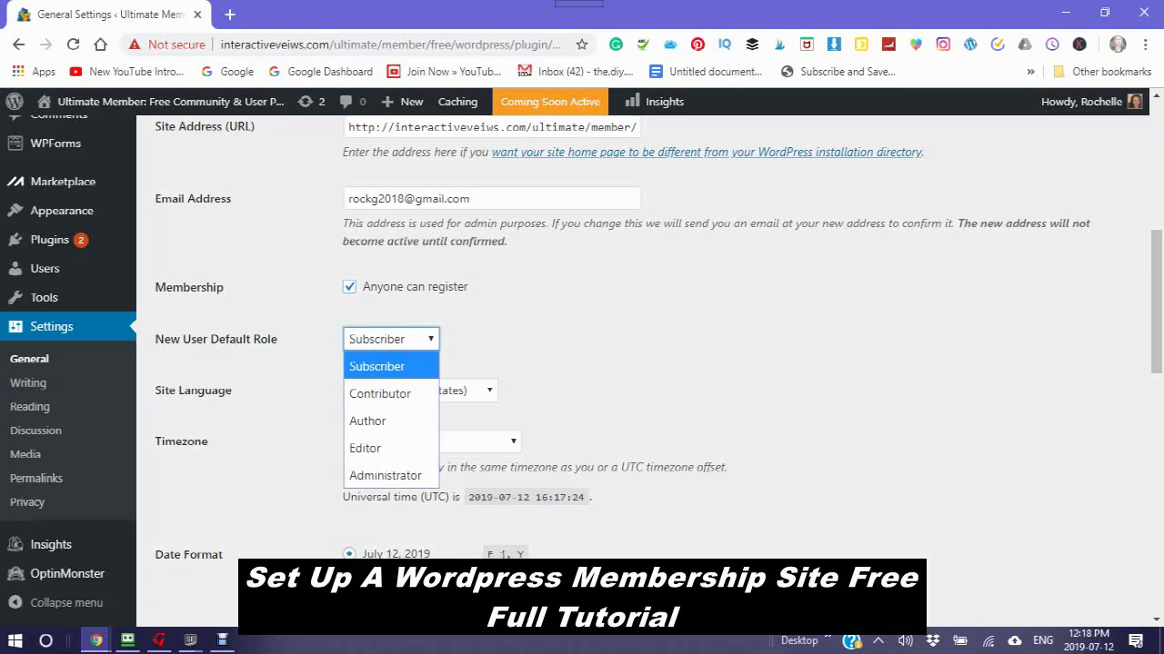
key(Return)
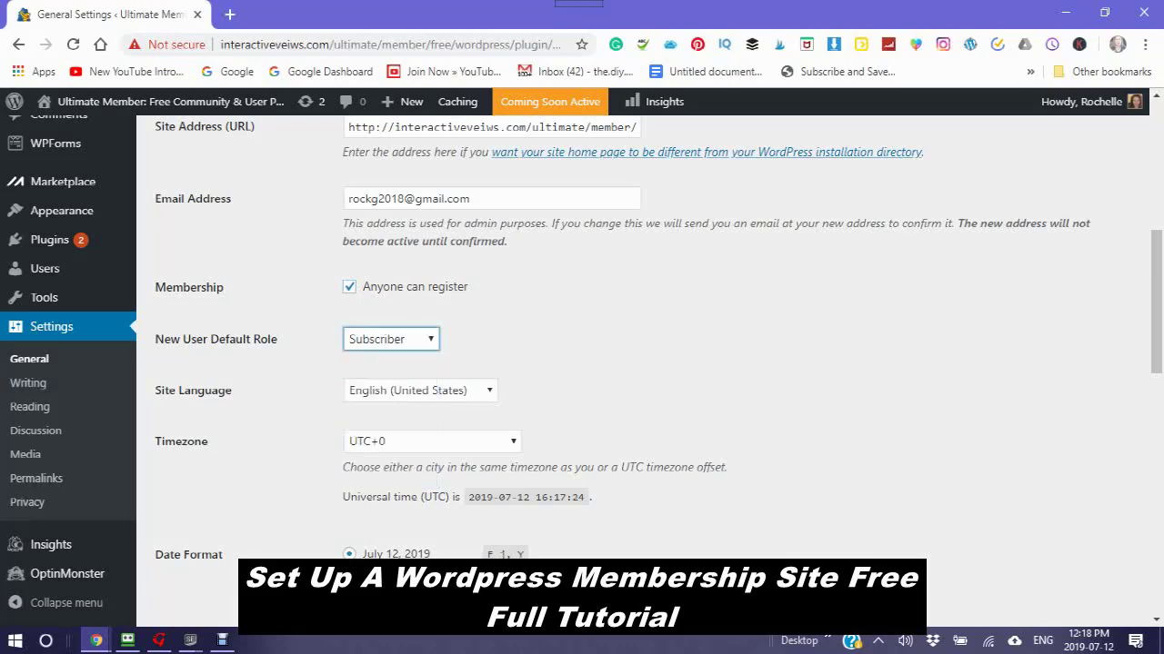
scroll(658, 337, down, 1)
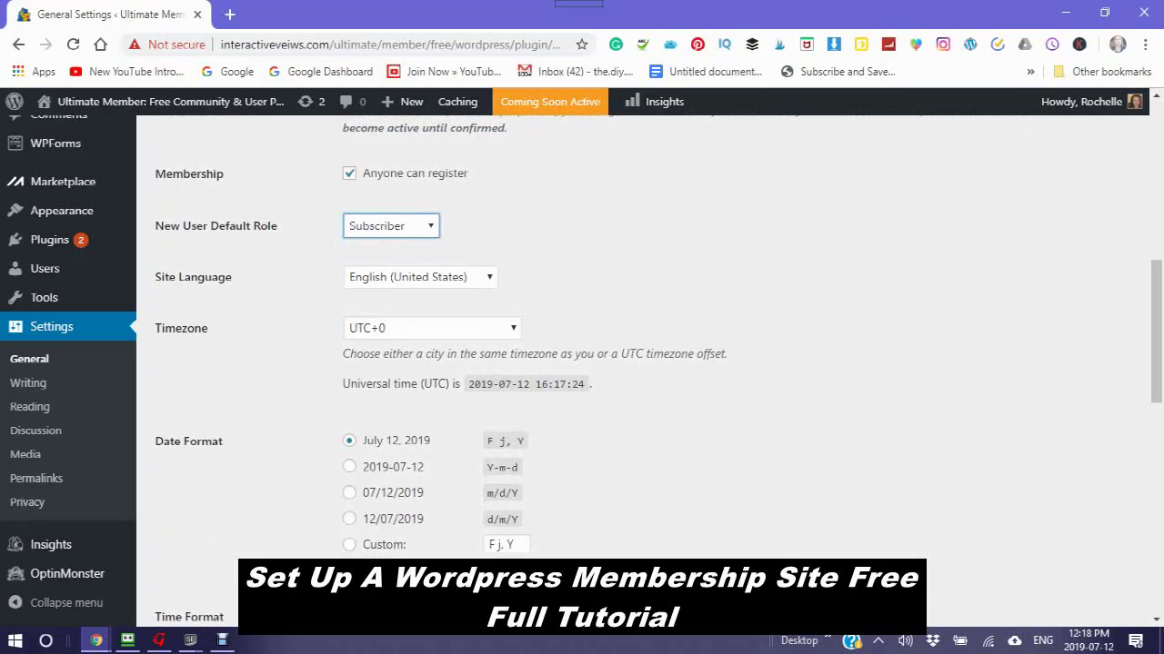
scroll(658, 373, down, 1)
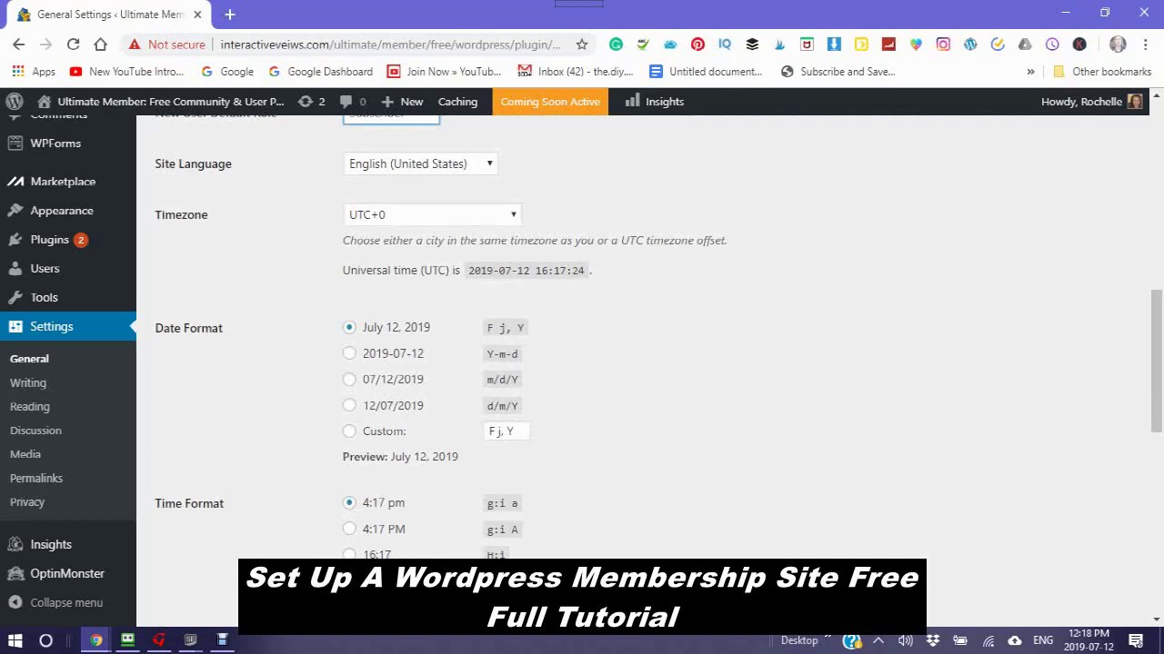
scroll(649, 364, down, 2)
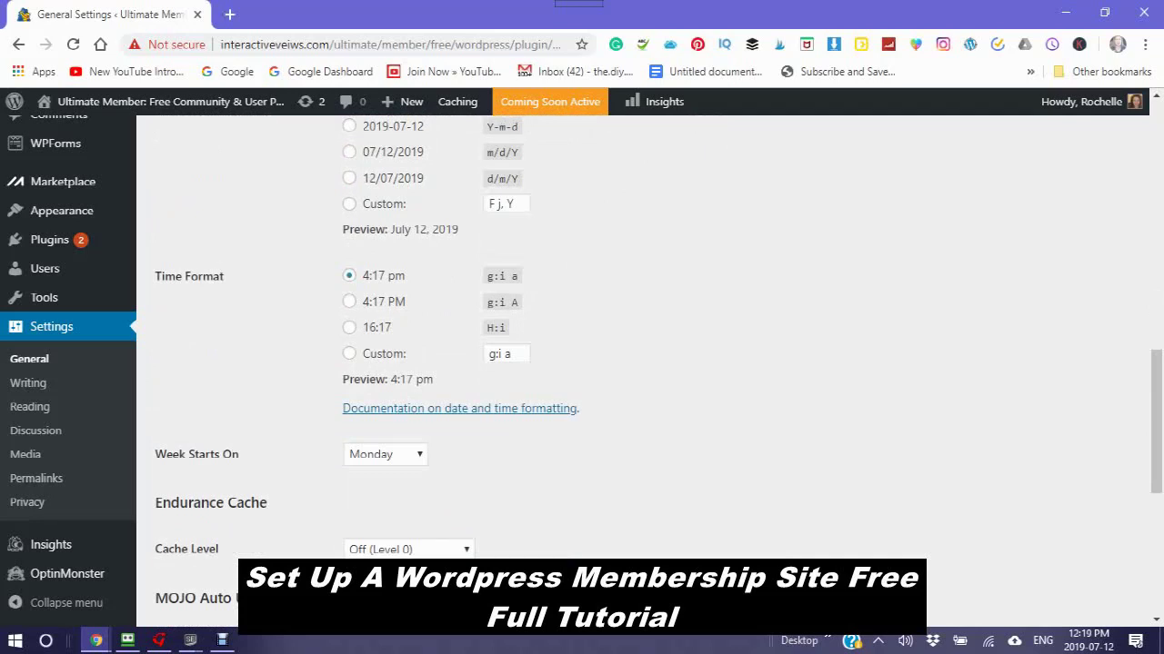
scroll(649, 364, down, 2)
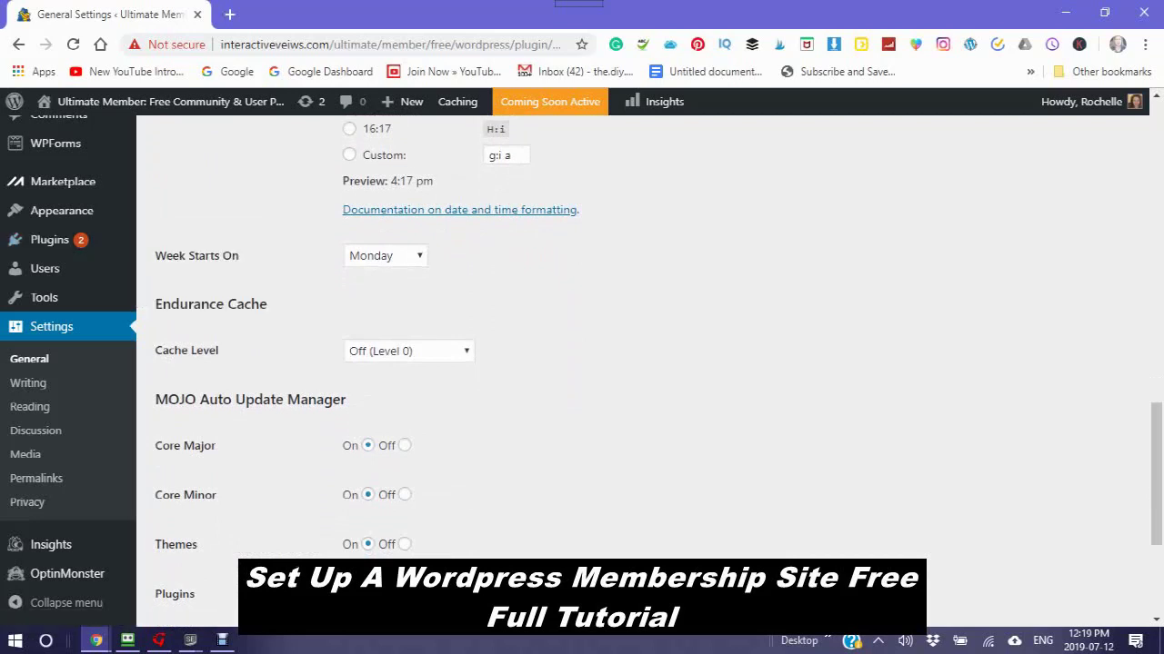
scroll(649, 363, down, 2)
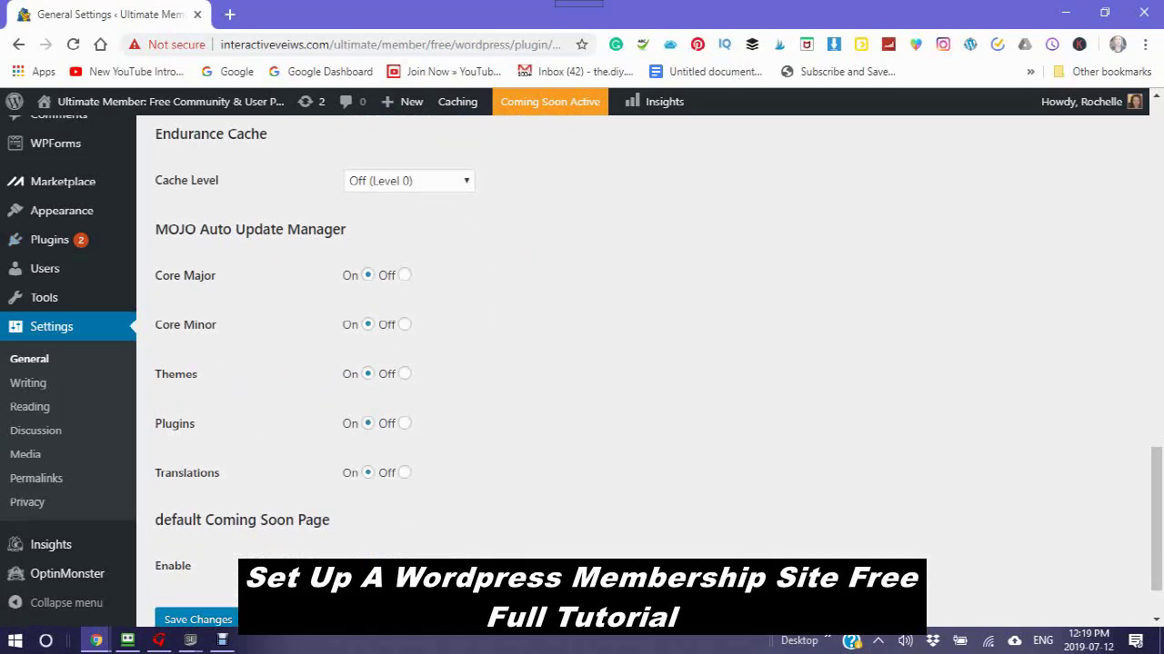
scroll(649, 364, down, 1)
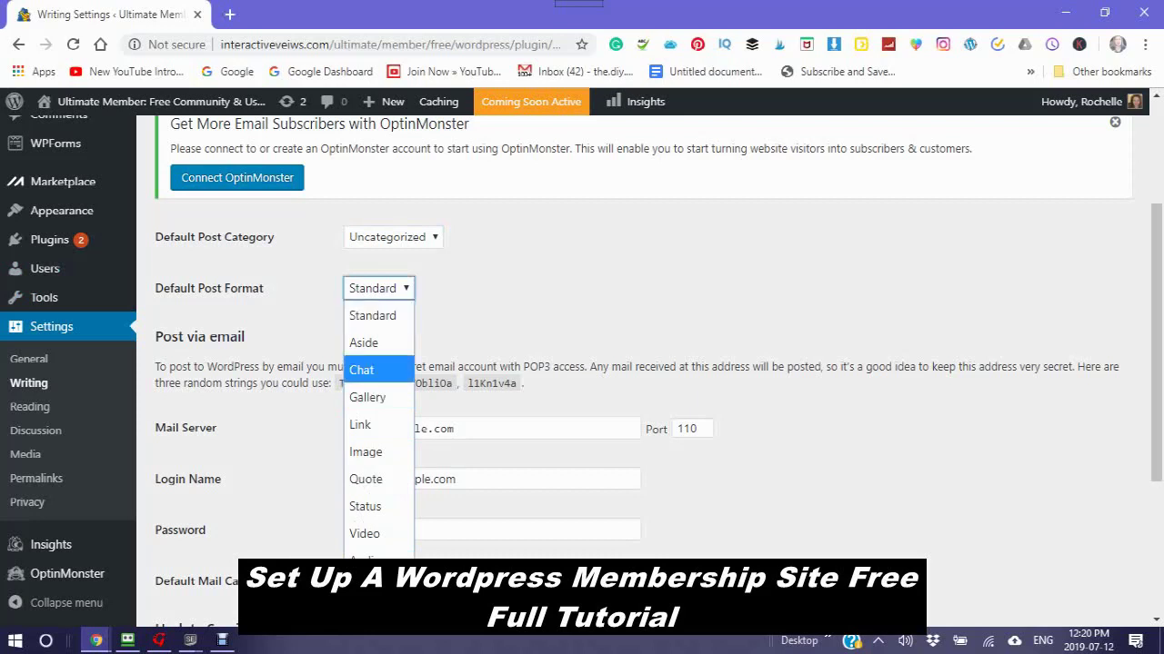
Step: Keep Standard as the Default Post Format and save the Writing settings
key(Escape)
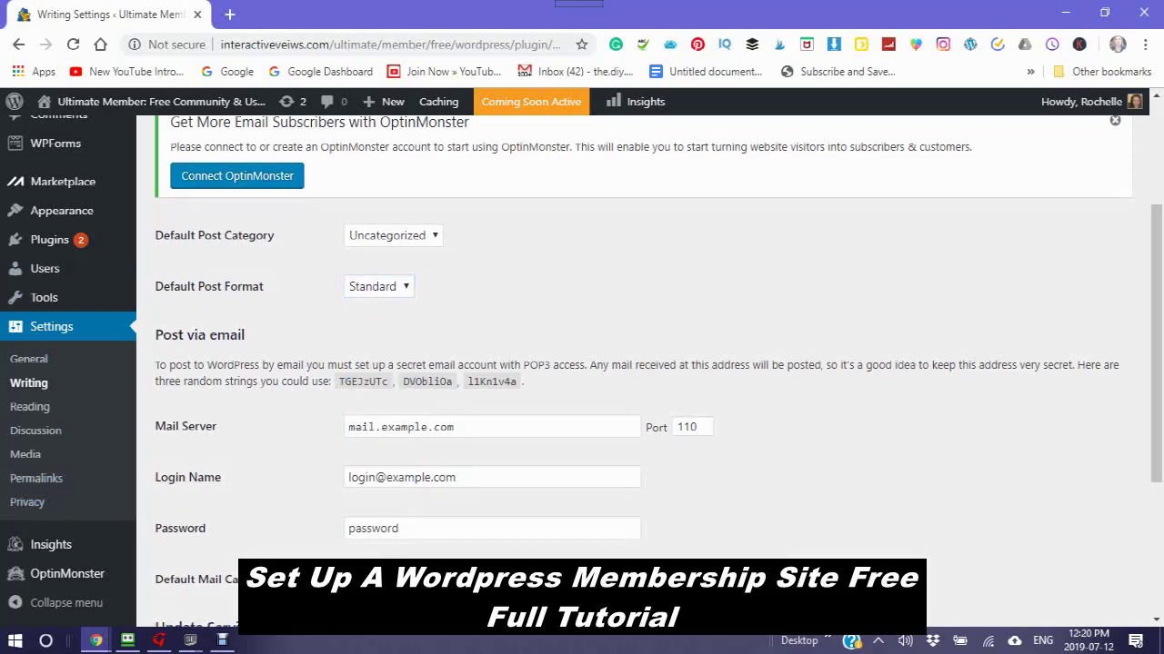
scroll(658, 370, down, 2)
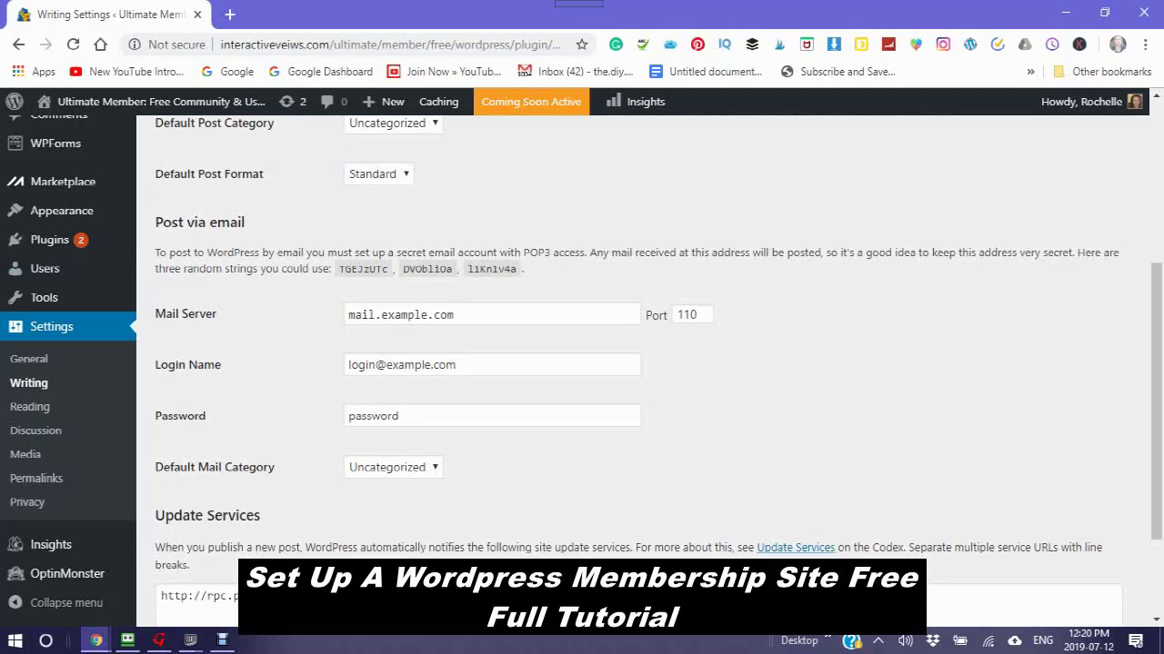
scroll(654, 364, down, 3)
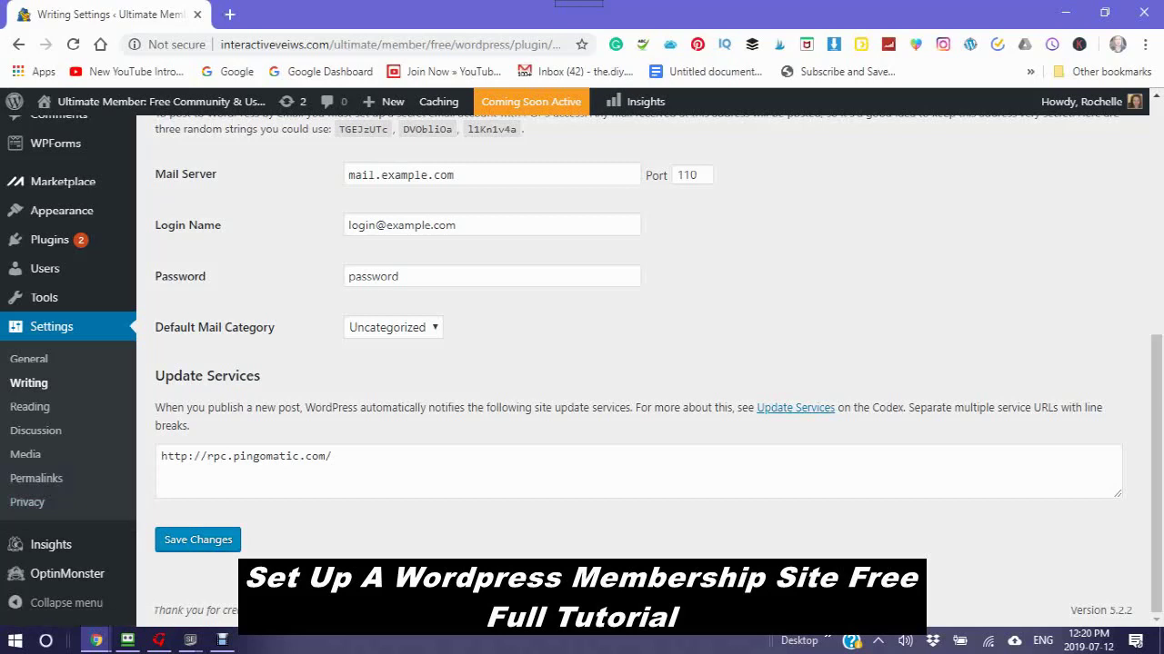
click(198, 540)
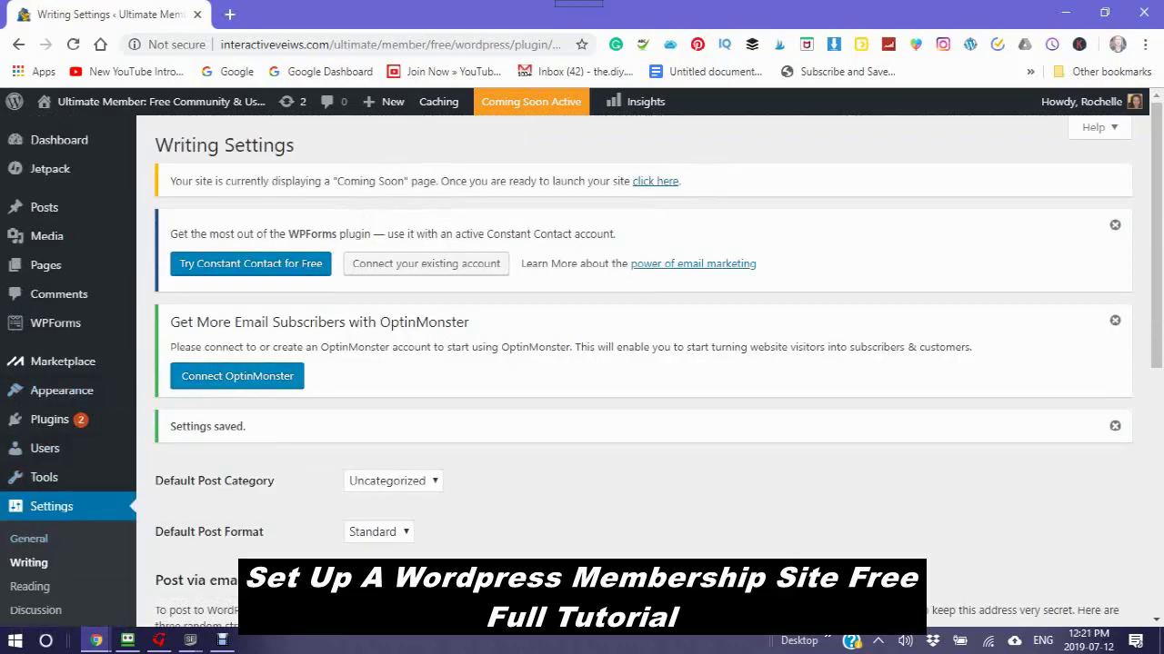
Step: Scroll down the Writing Settings page after the 'Settings saved' confirmation
scroll(36, 531, down, 1)
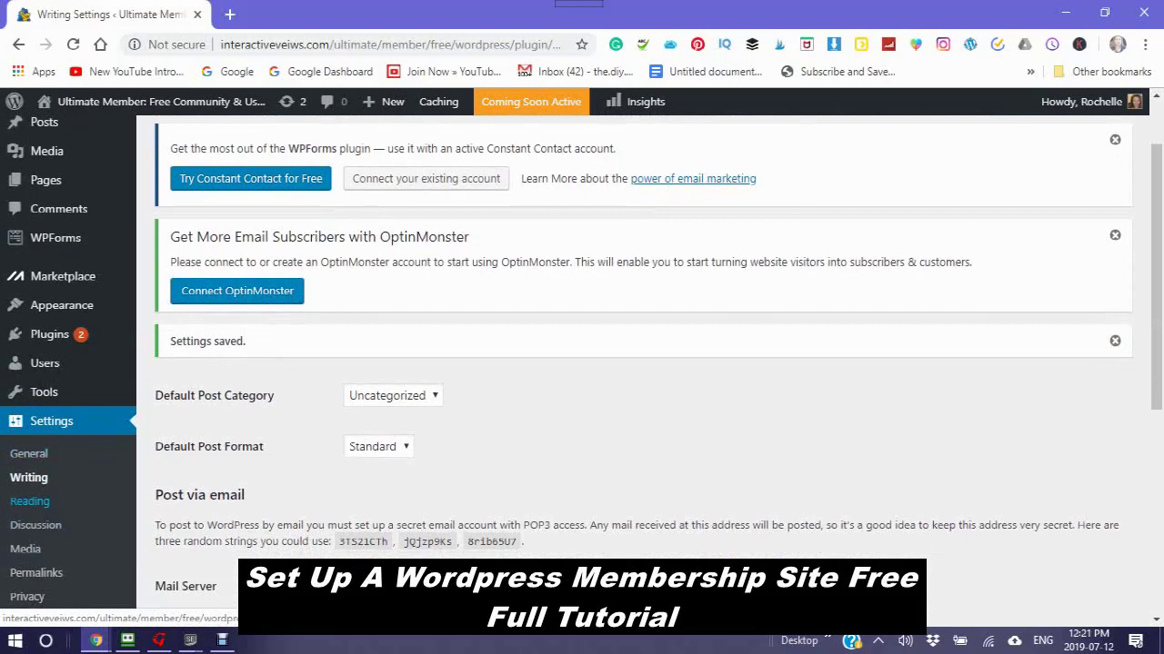
Step: In Reading settings, make the homepage display the static Sample Page, leaving Posts page unchosen
click(30, 501)
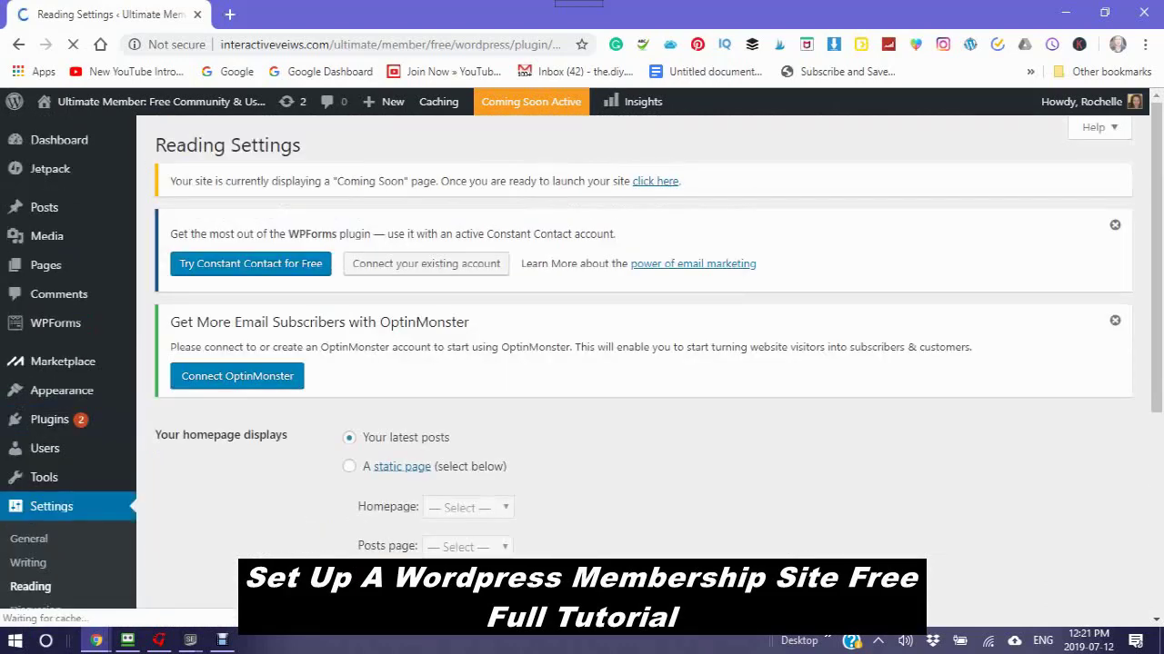
scroll(636, 364, down, 2)
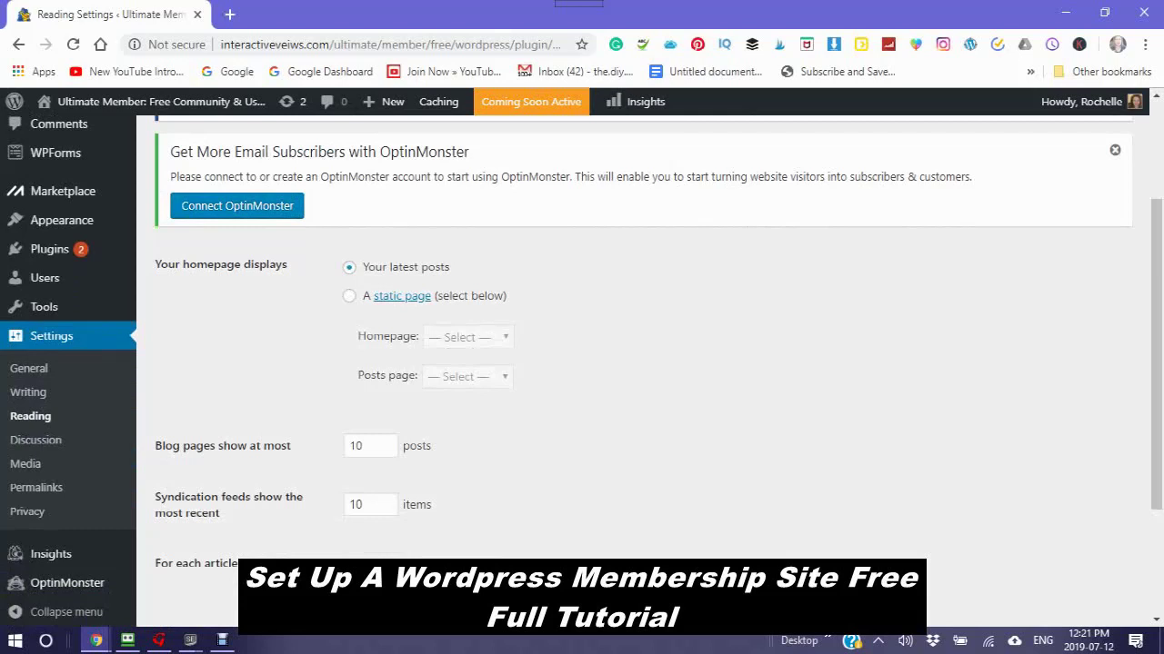
click(349, 296)
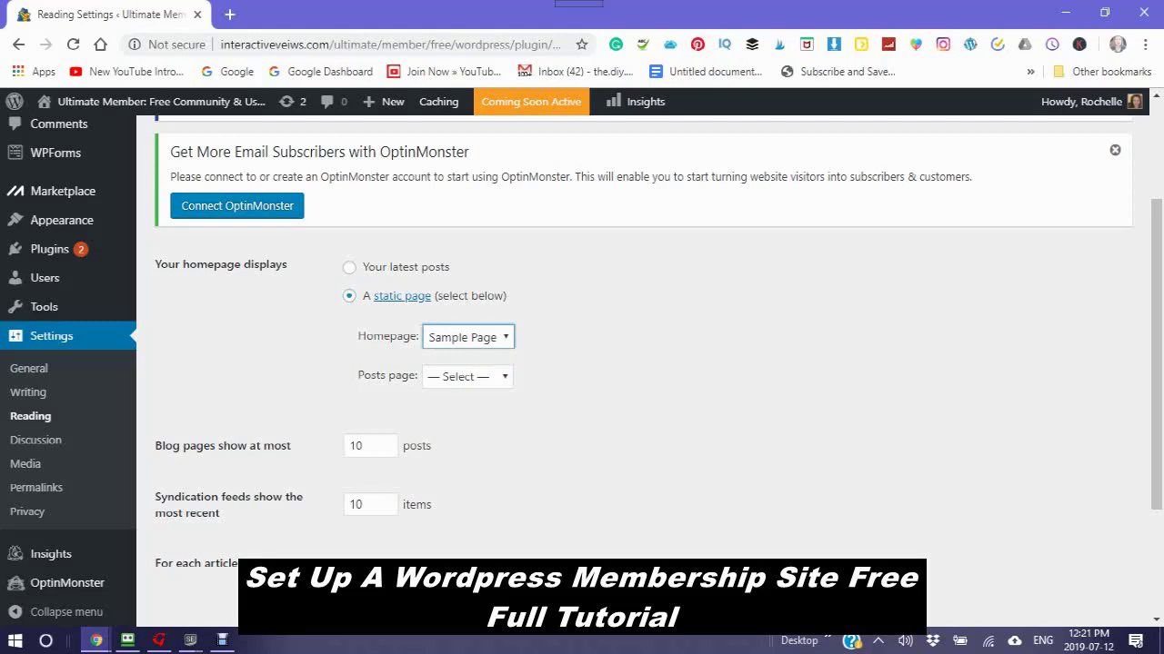
click(467, 377)
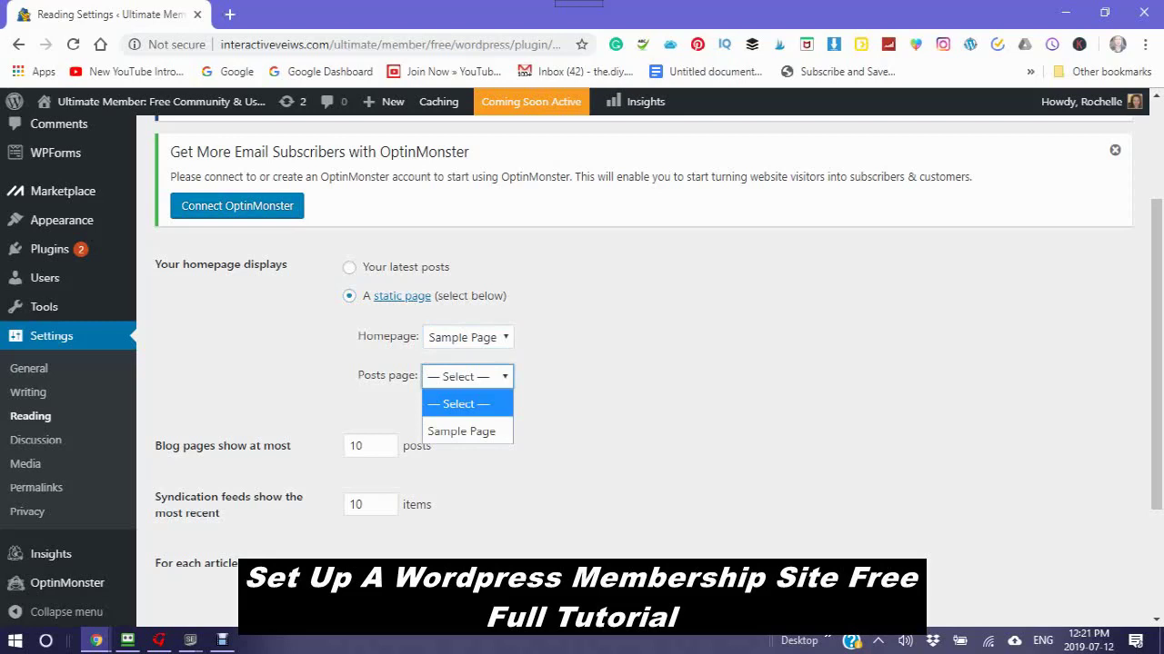
key(Escape)
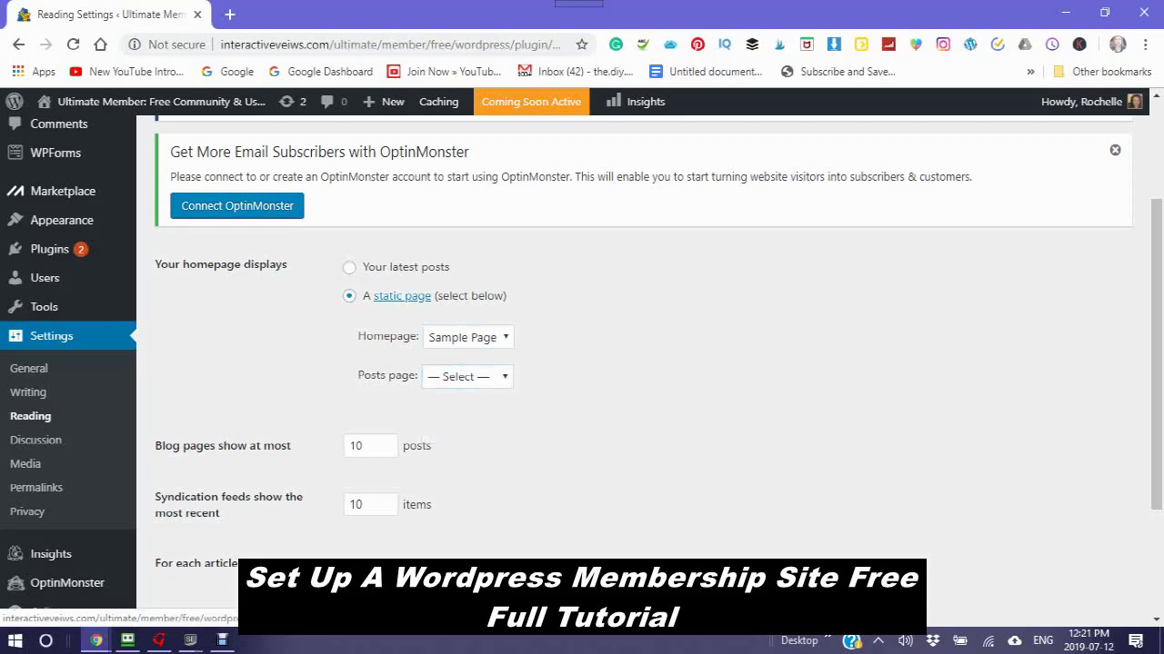
scroll(636, 364, down, 2)
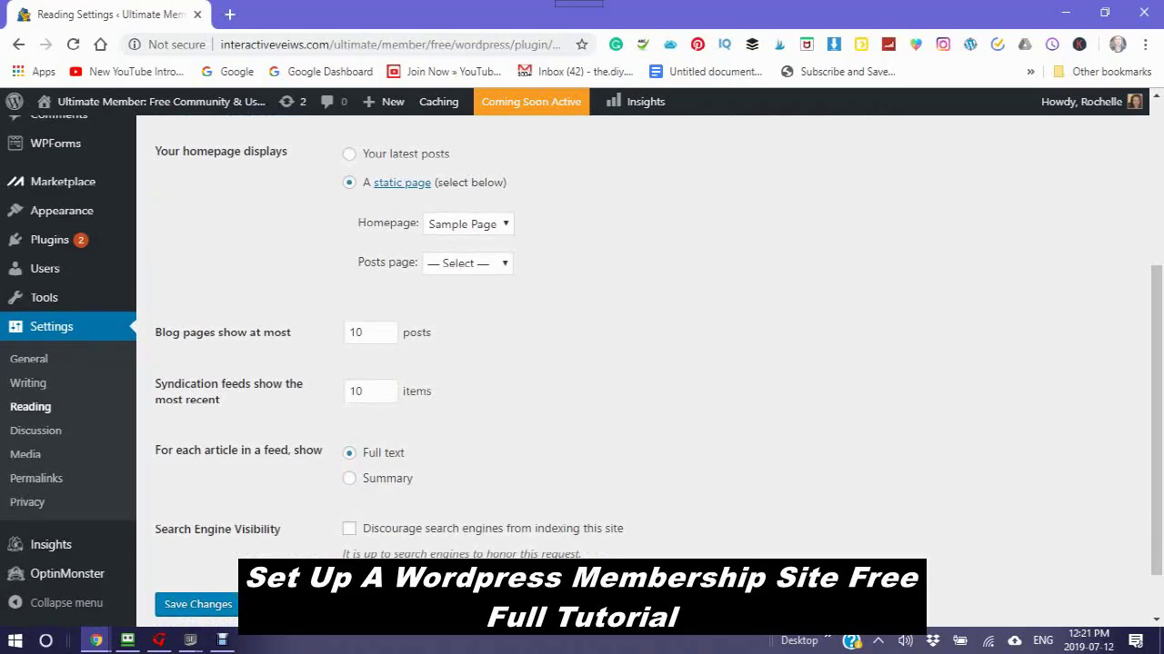
Step: Show summaries in feeds, discourage search engine indexing, and save the Reading settings
scroll(388, 327, down, 1)
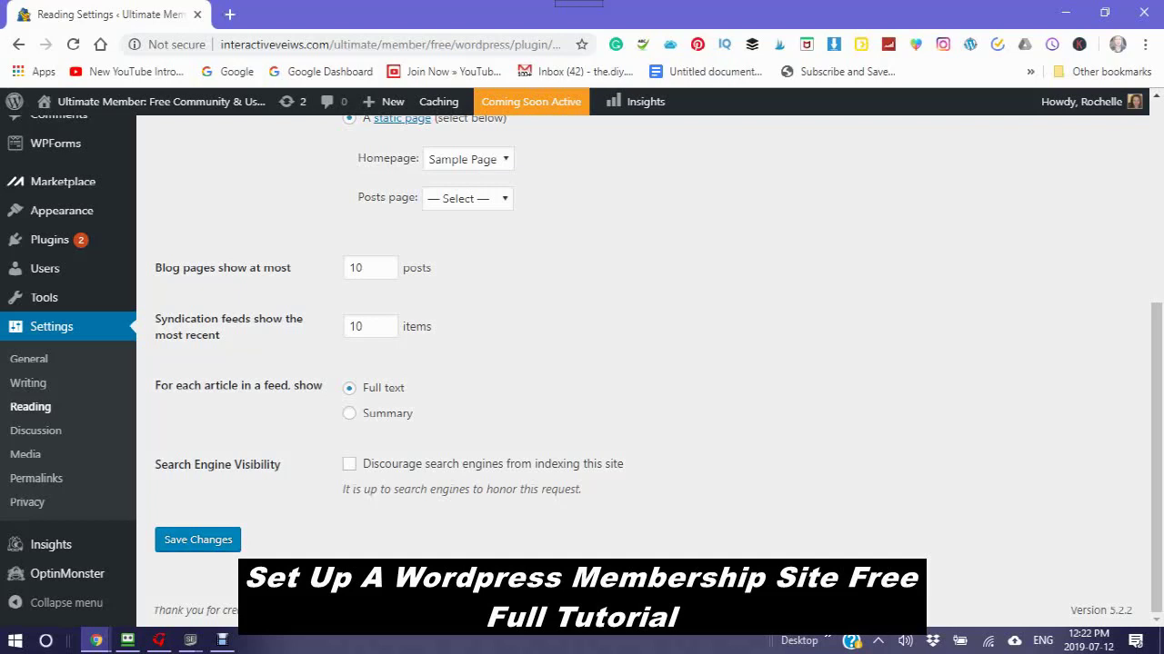
click(349, 413)
click(349, 464)
click(198, 540)
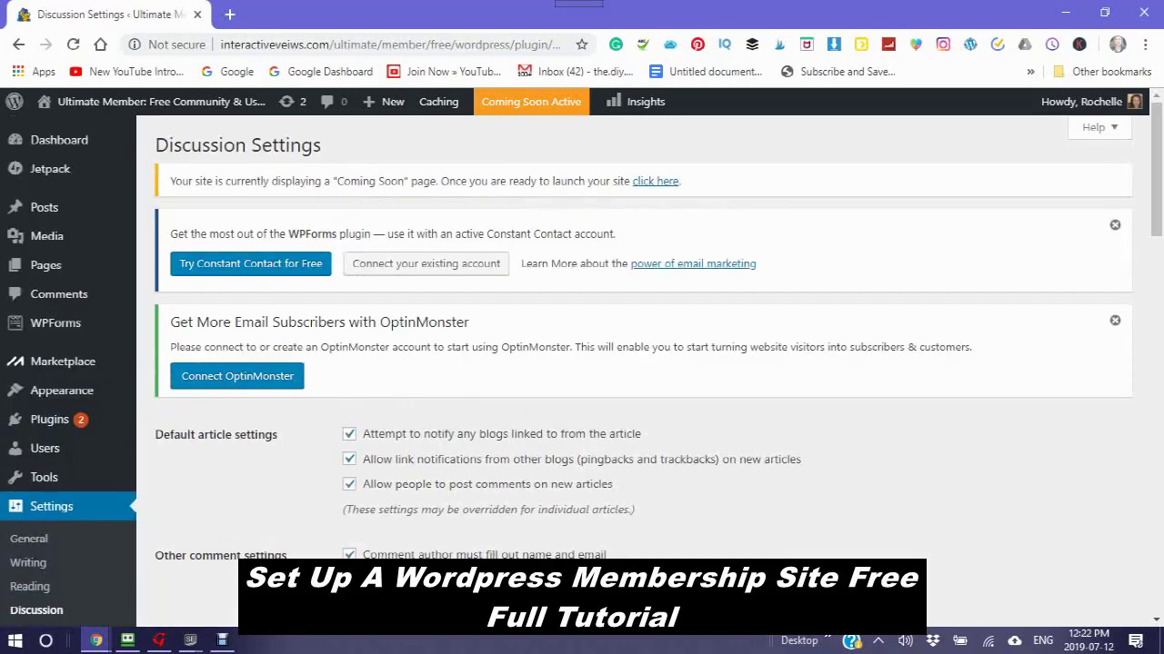
Step: Review the Discussion settings and require commenters to be registered and logged in
scroll(636, 364, down, 3)
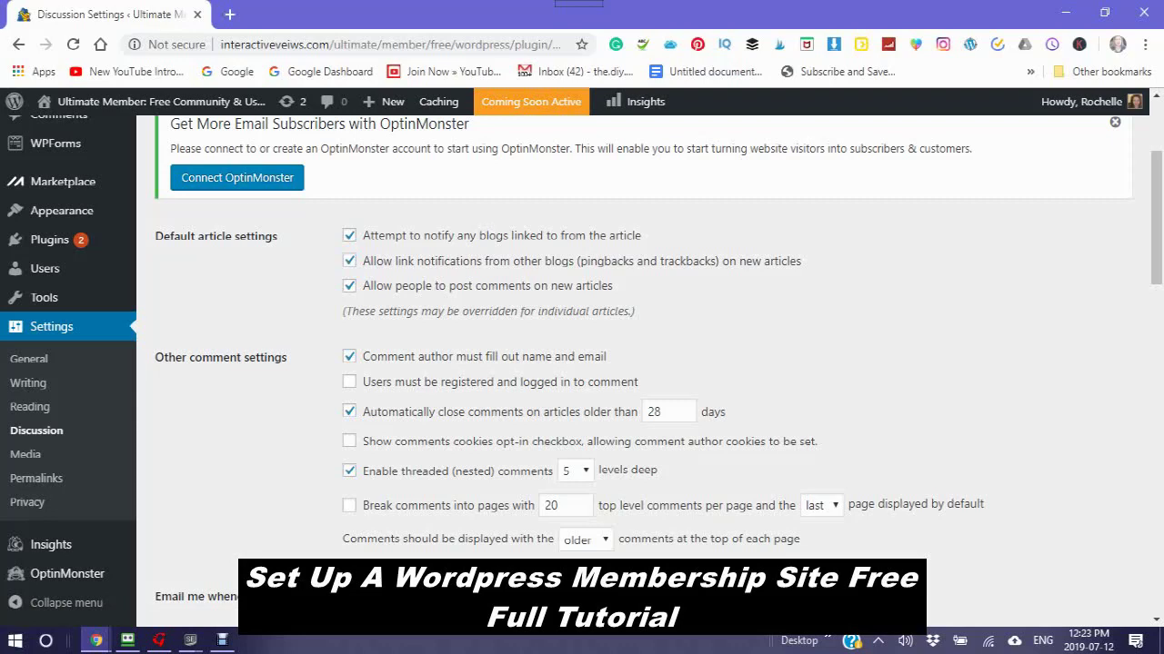
scroll(650, 358, down, 1)
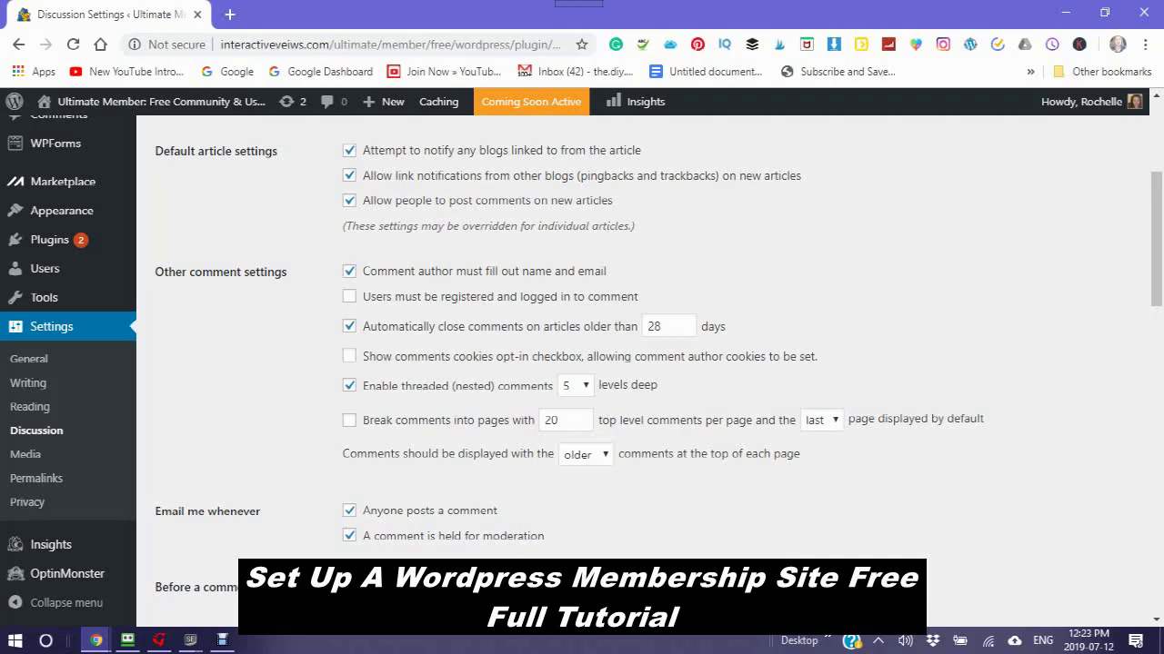
click(349, 297)
Step: Enable the comments cookies opt-in, break comments into pages, and show newer comments first
click(349, 357)
scroll(659, 354, down, 1)
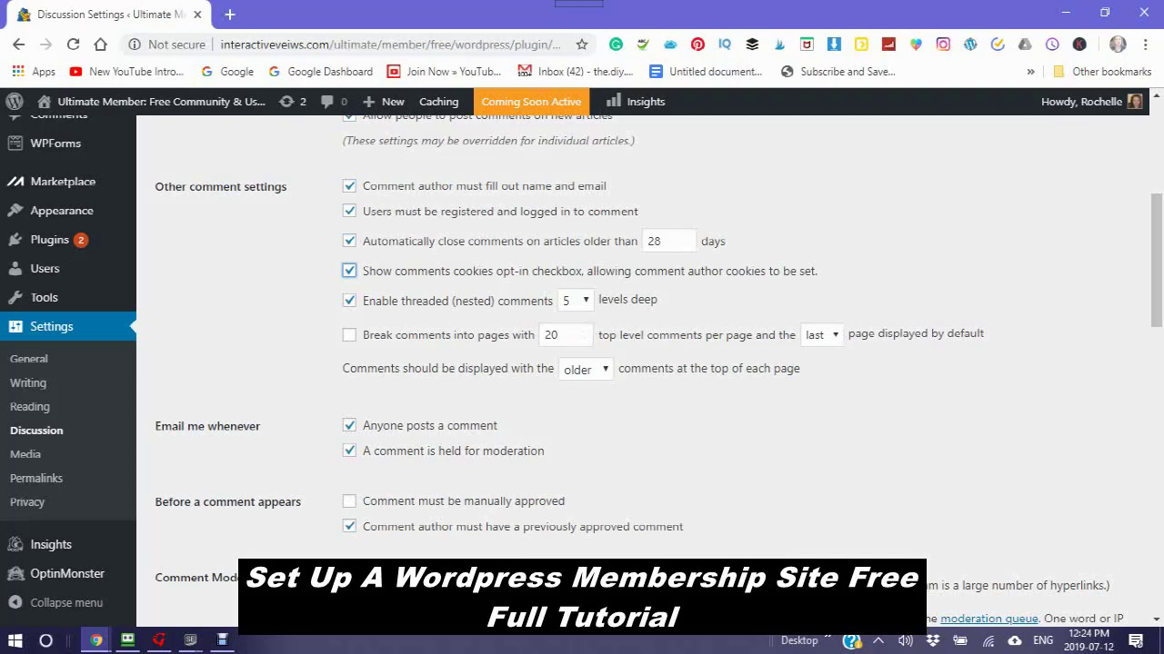
click(349, 335)
click(586, 369)
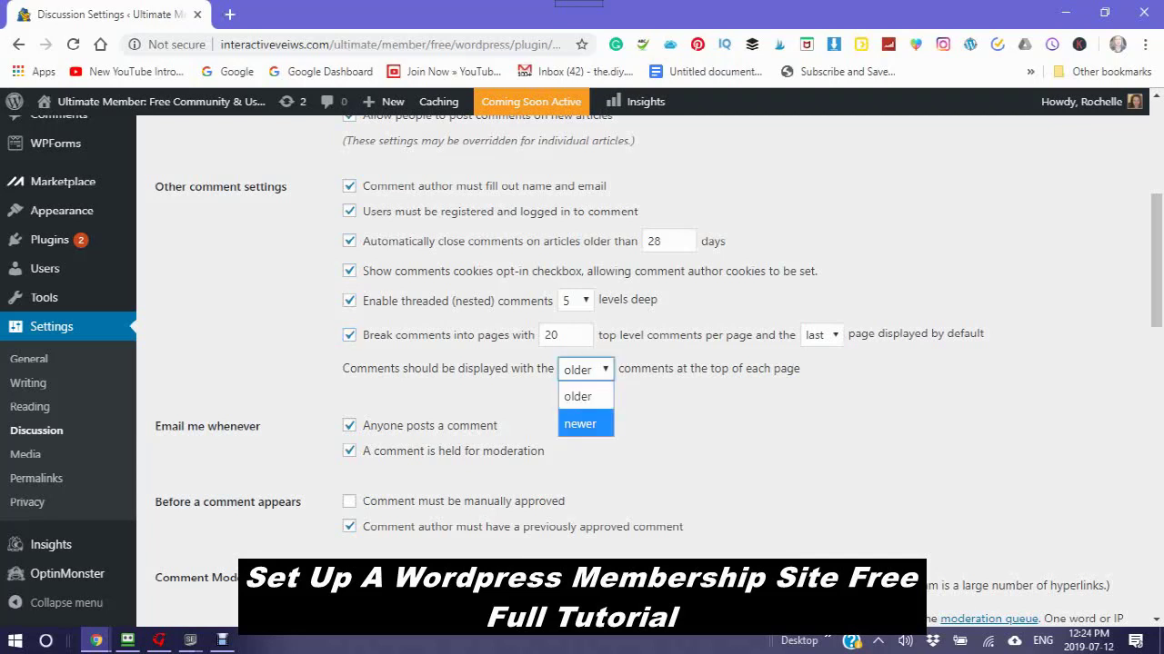
key(Return)
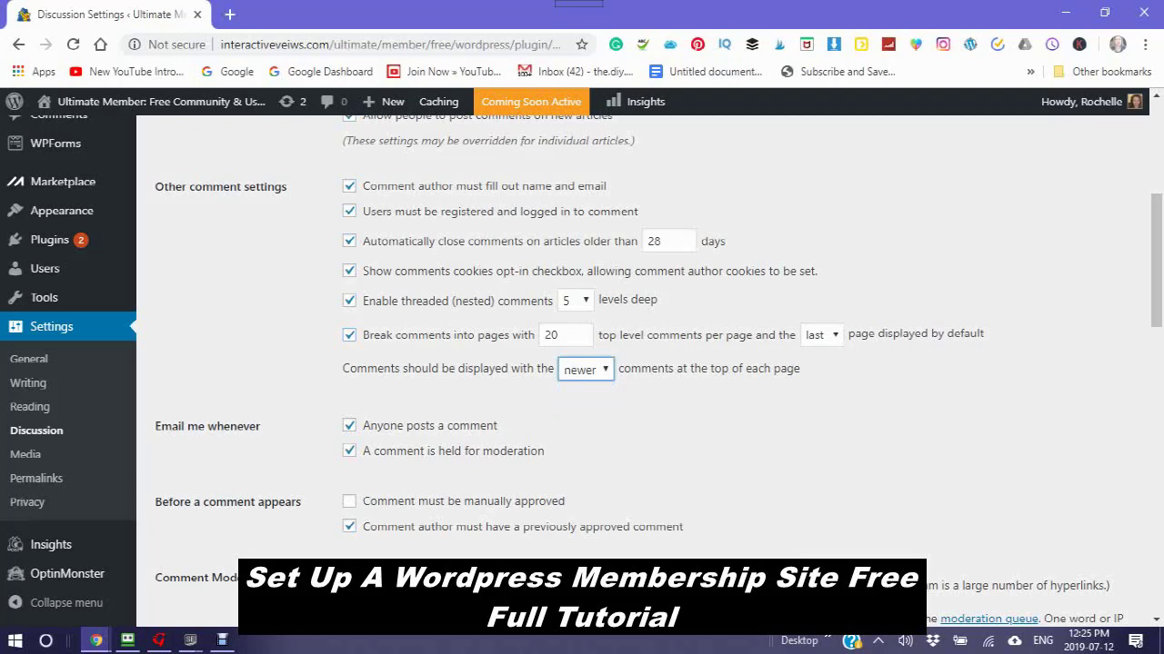
scroll(658, 369, down, 3)
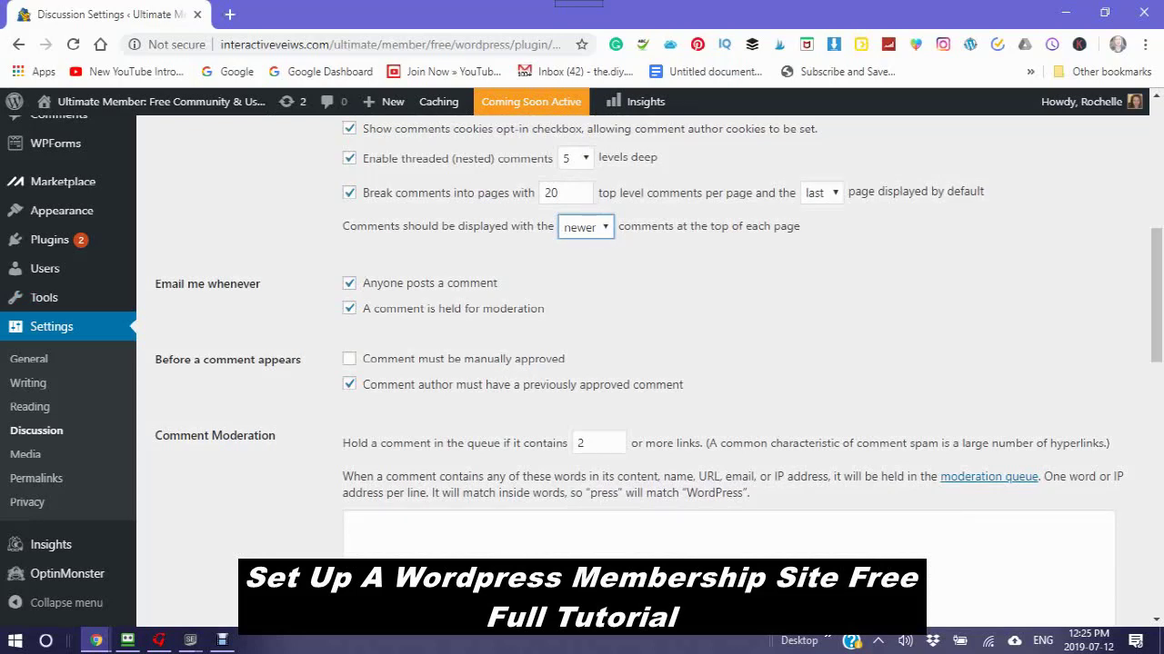
Step: Uncheck 'Comment author must have a previously approved comment' and scroll to the Comment Blacklist
scroll(658, 369, down, 2)
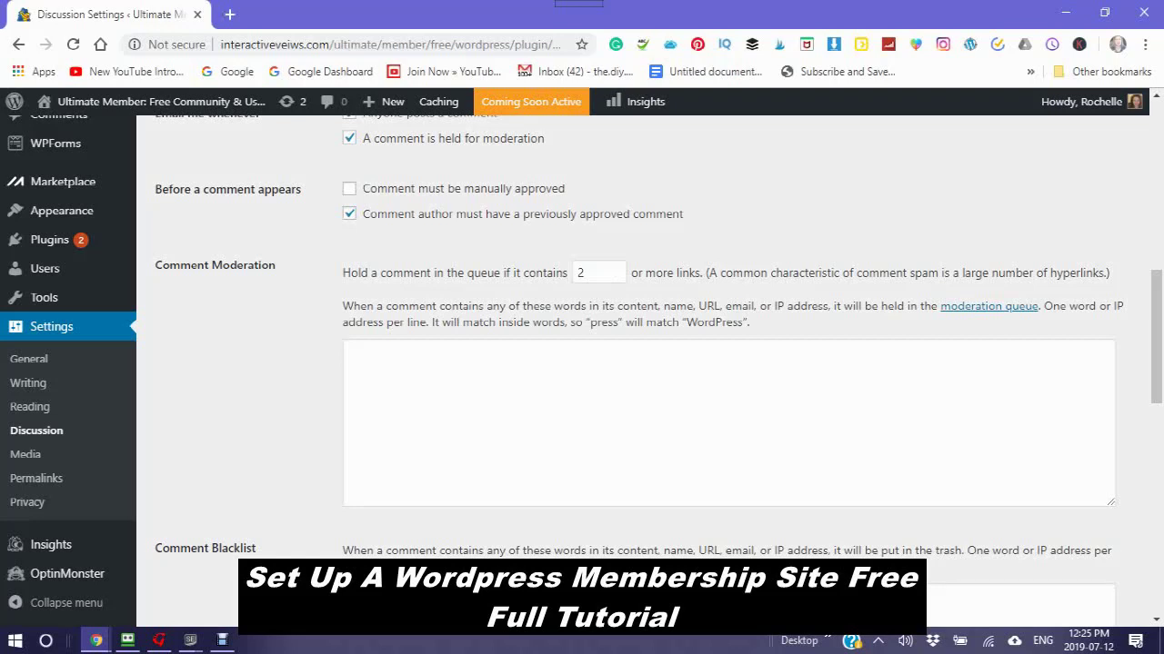
click(349, 214)
scroll(658, 349, down, 1)
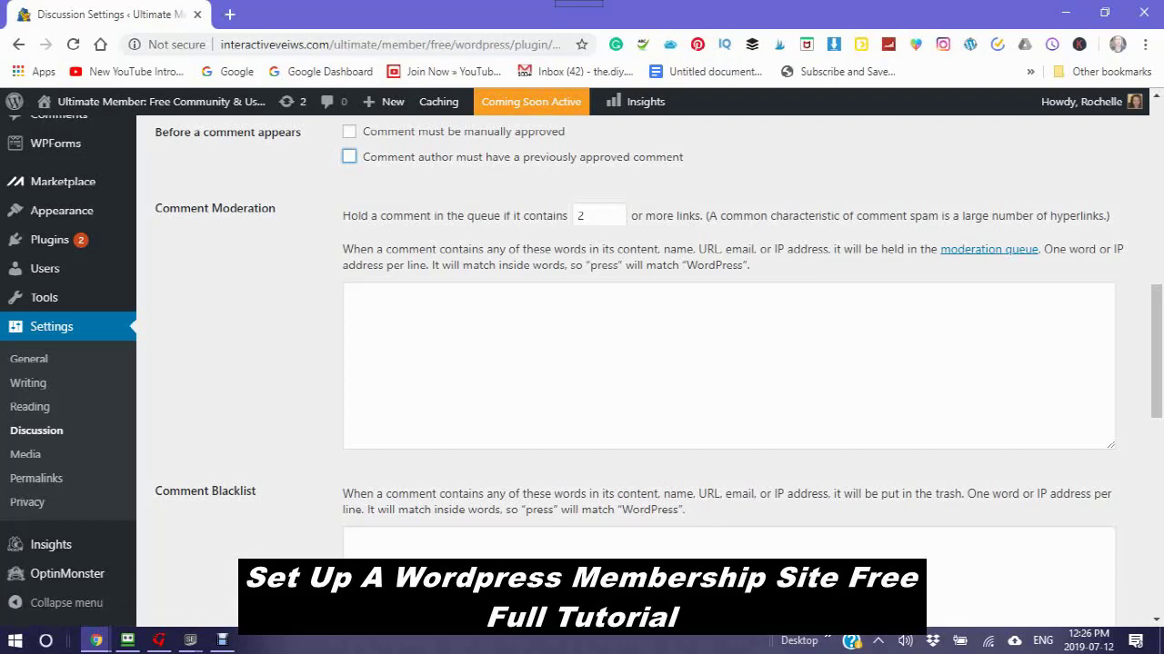
scroll(728, 364, down, 3)
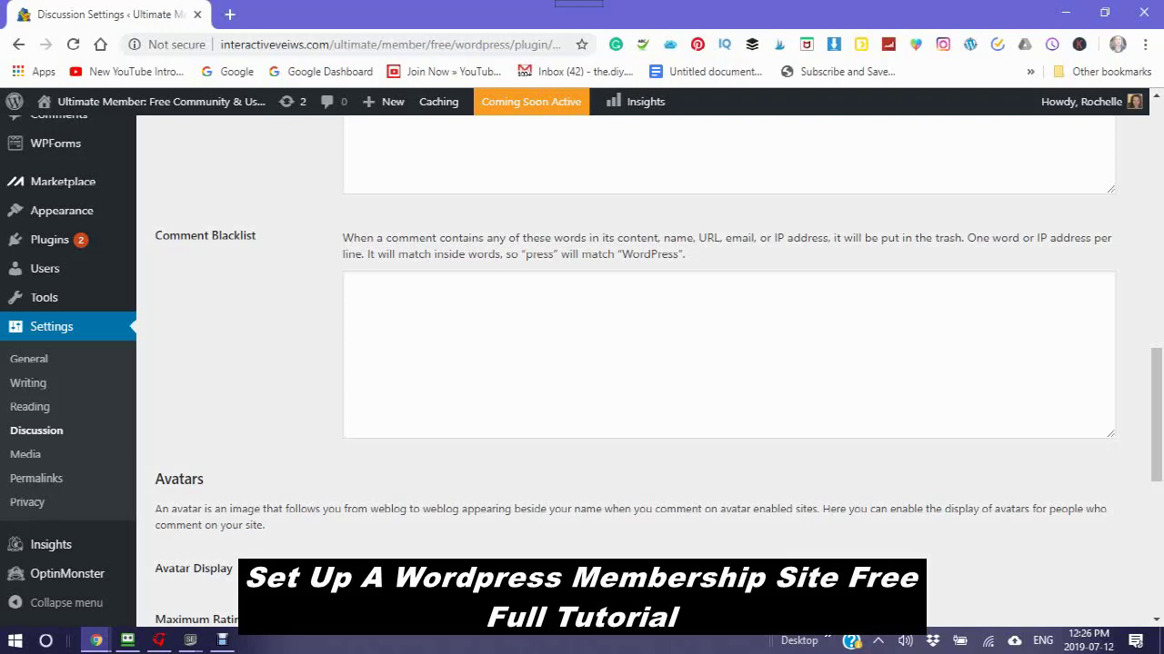
Step: Leave the Comment Blacklist empty, keep Mystery Person as default avatar, and save Discussion settings
click(348, 283)
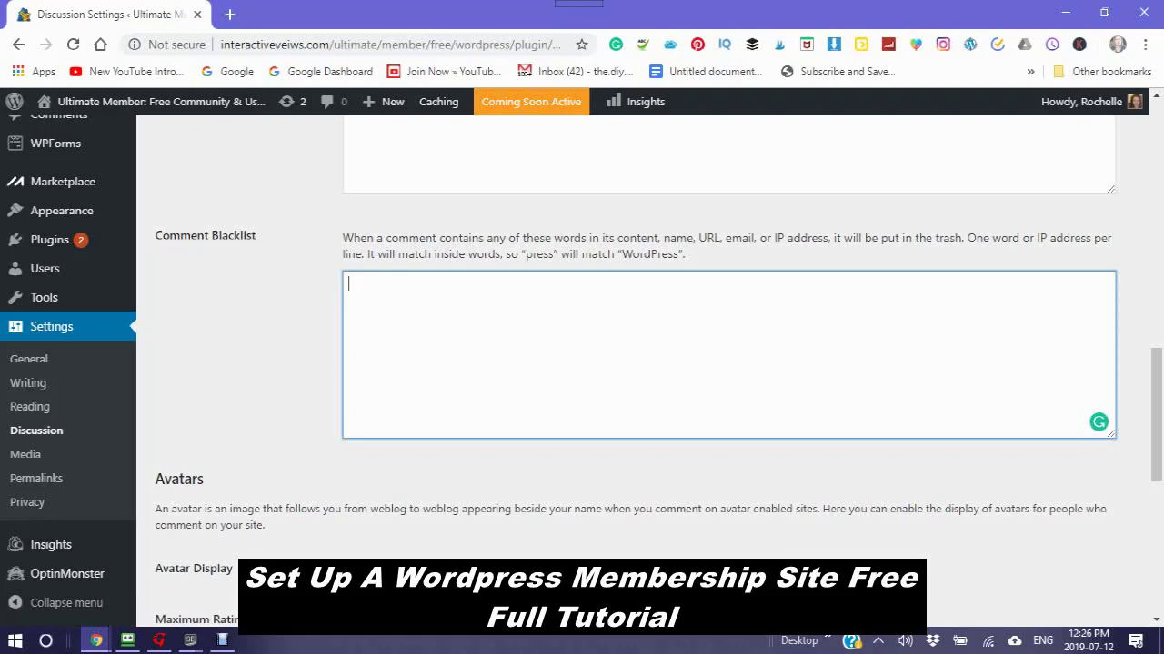
scroll(636, 364, down, 3)
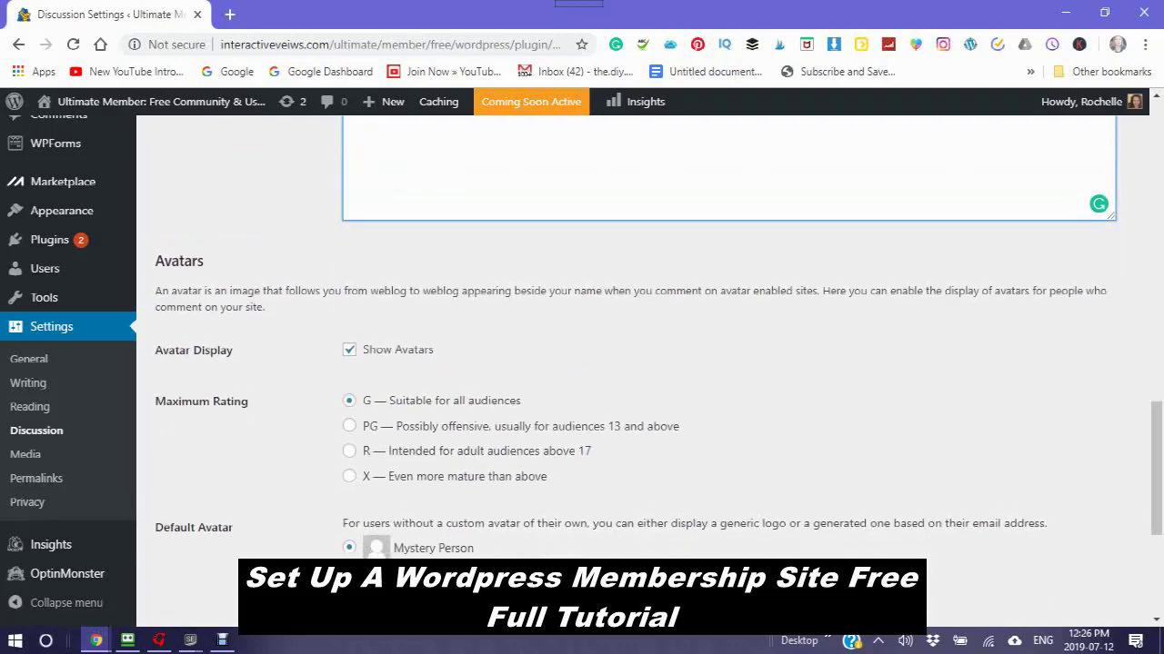
scroll(636, 364, down, 1)
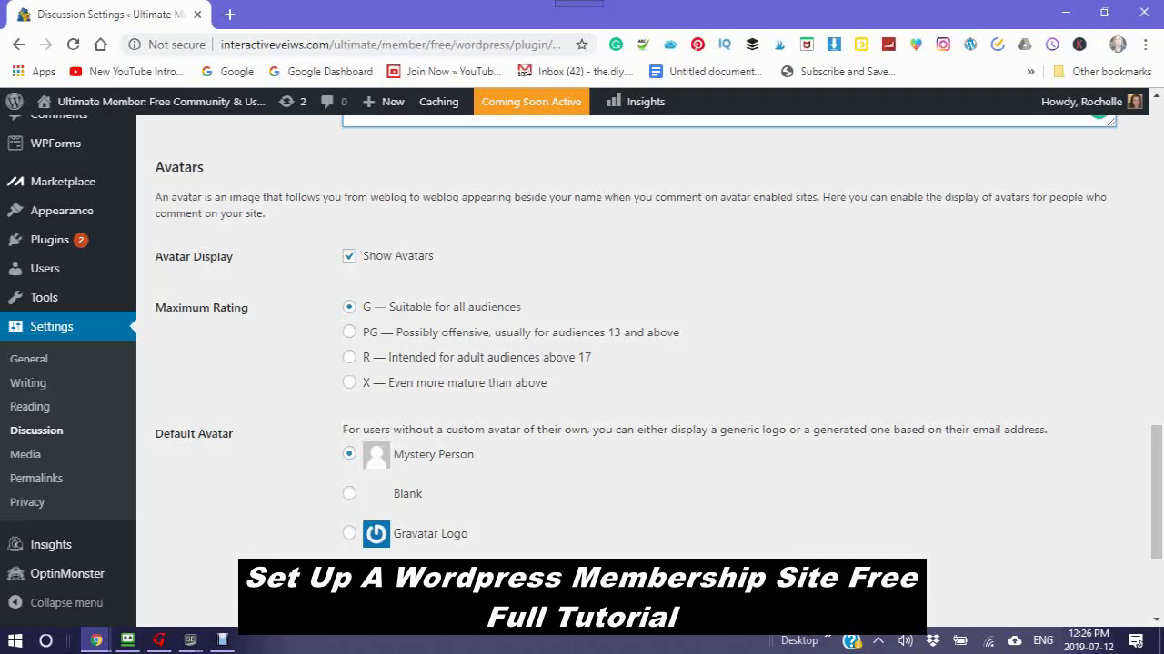
mouse_move(1087, 102)
scroll(636, 364, down, 3)
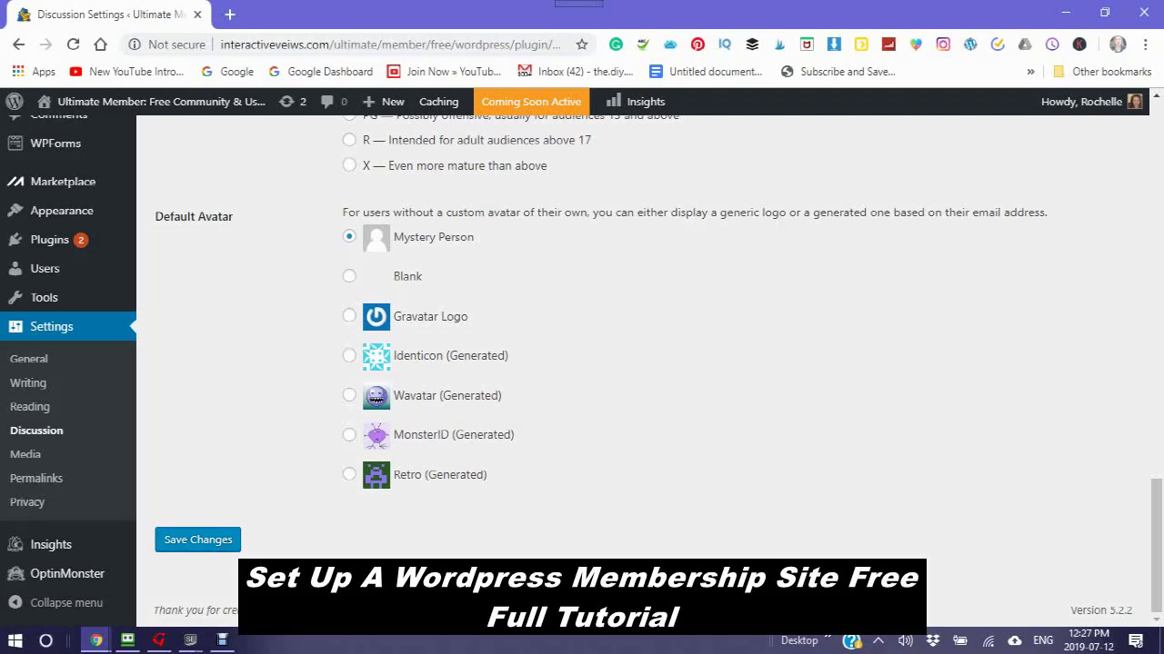
click(197, 540)
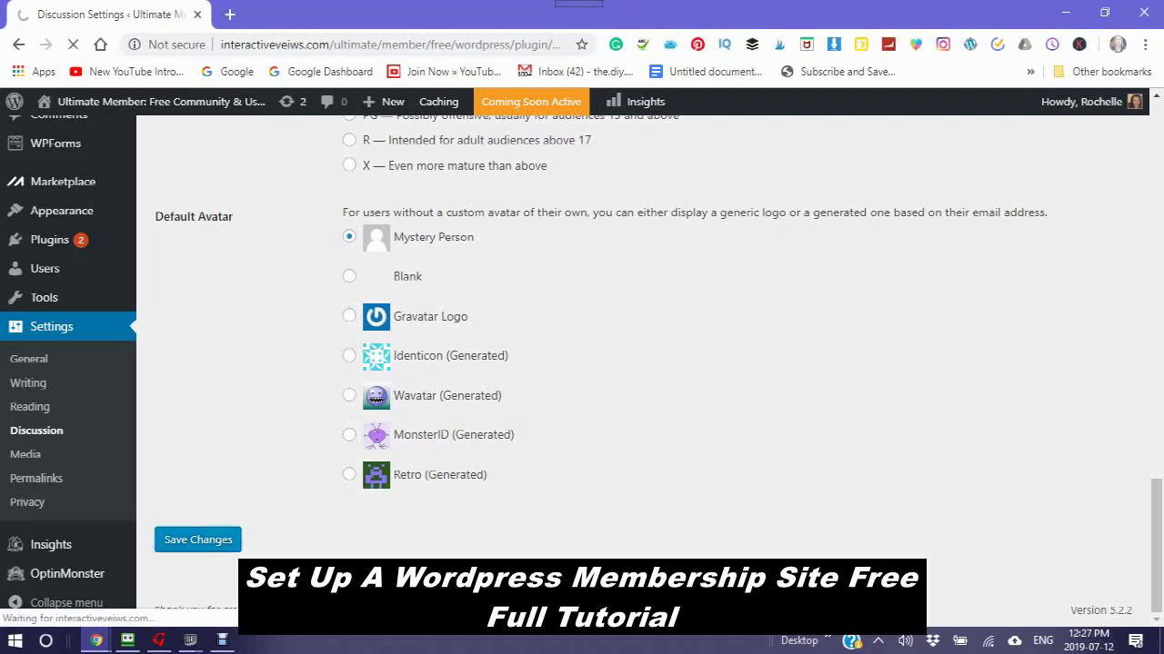
click(26, 455)
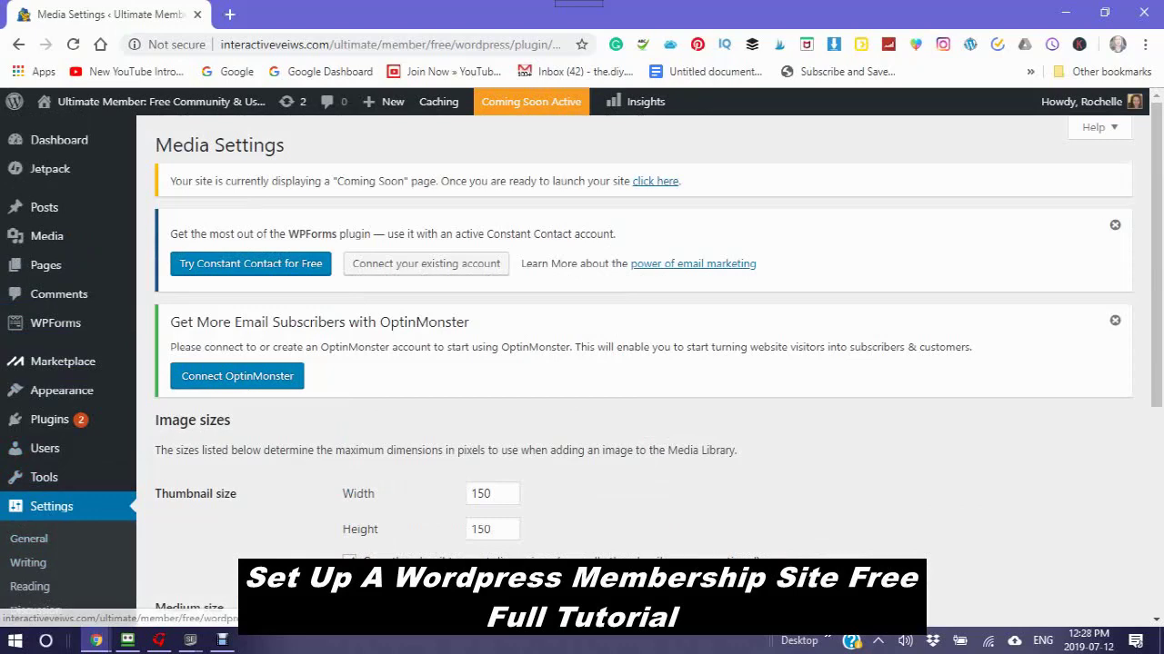
scroll(27, 537, down, 1)
scroll(636, 364, down, 3)
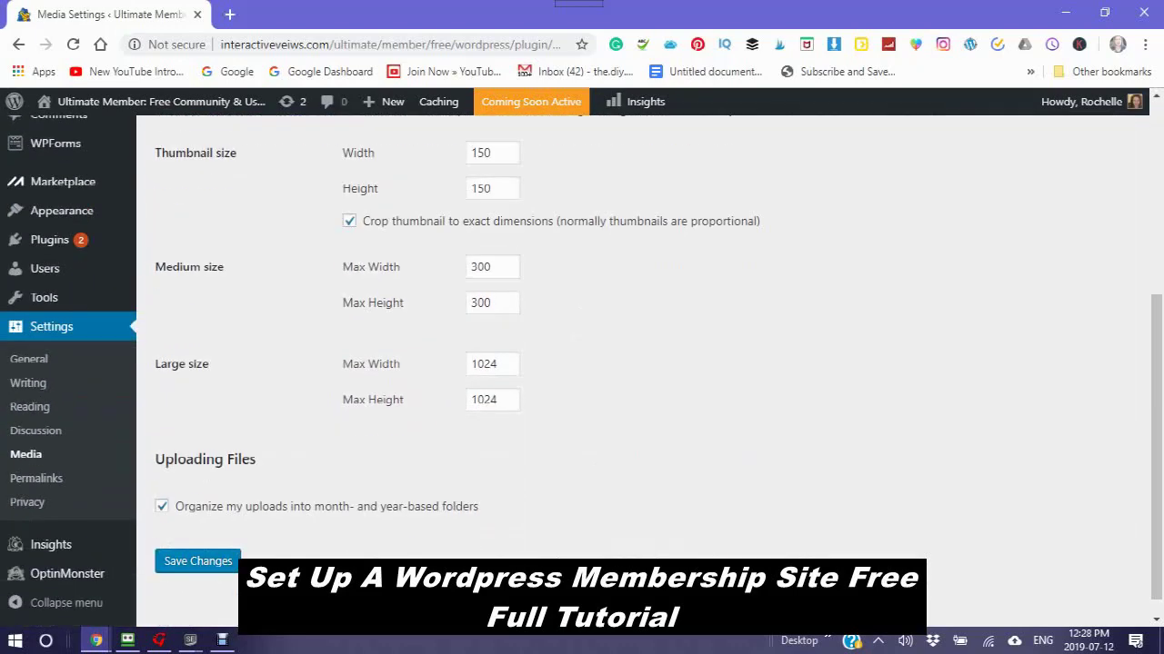
scroll(637, 363, up, 2)
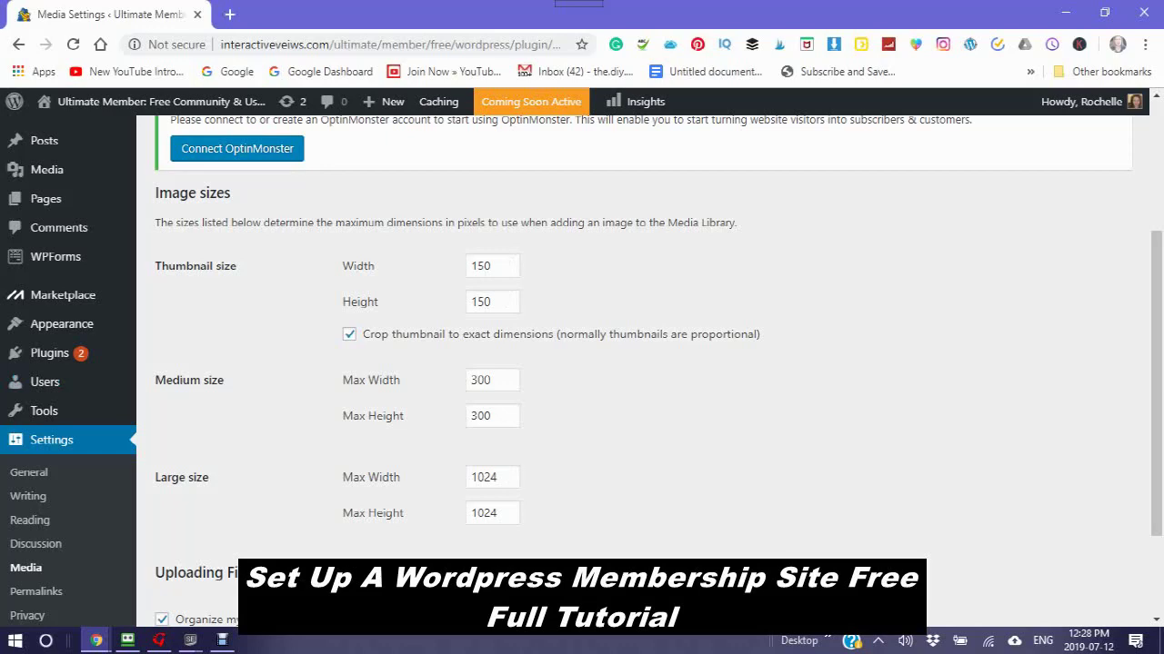
scroll(507, 414, down, 2)
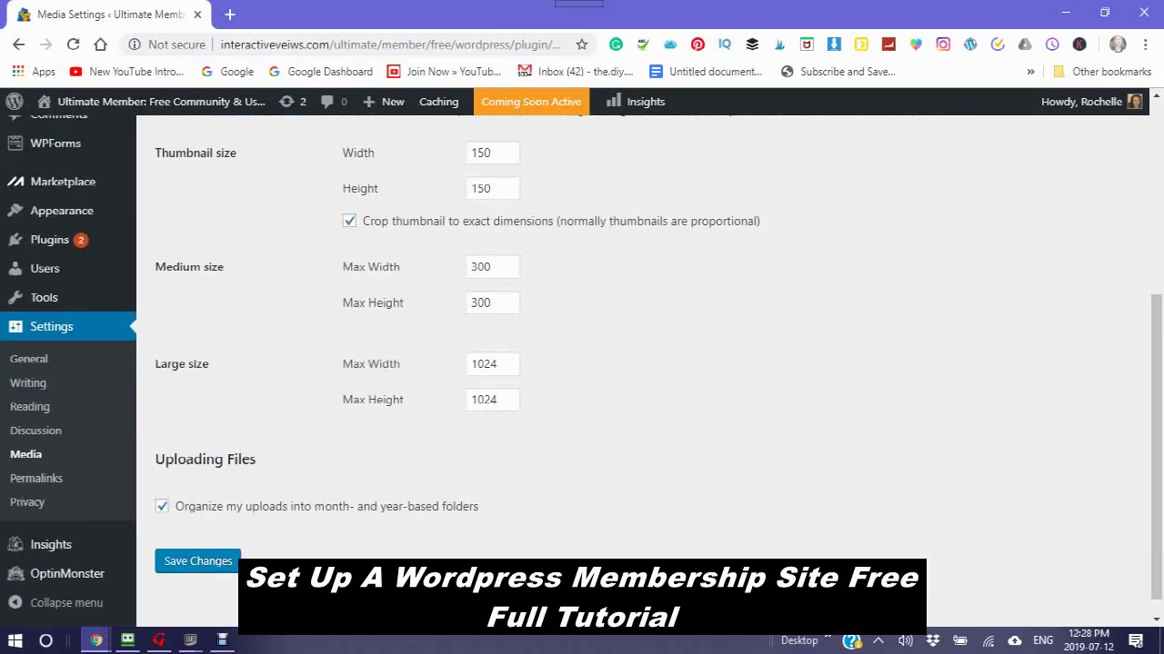
scroll(507, 414, up, 1)
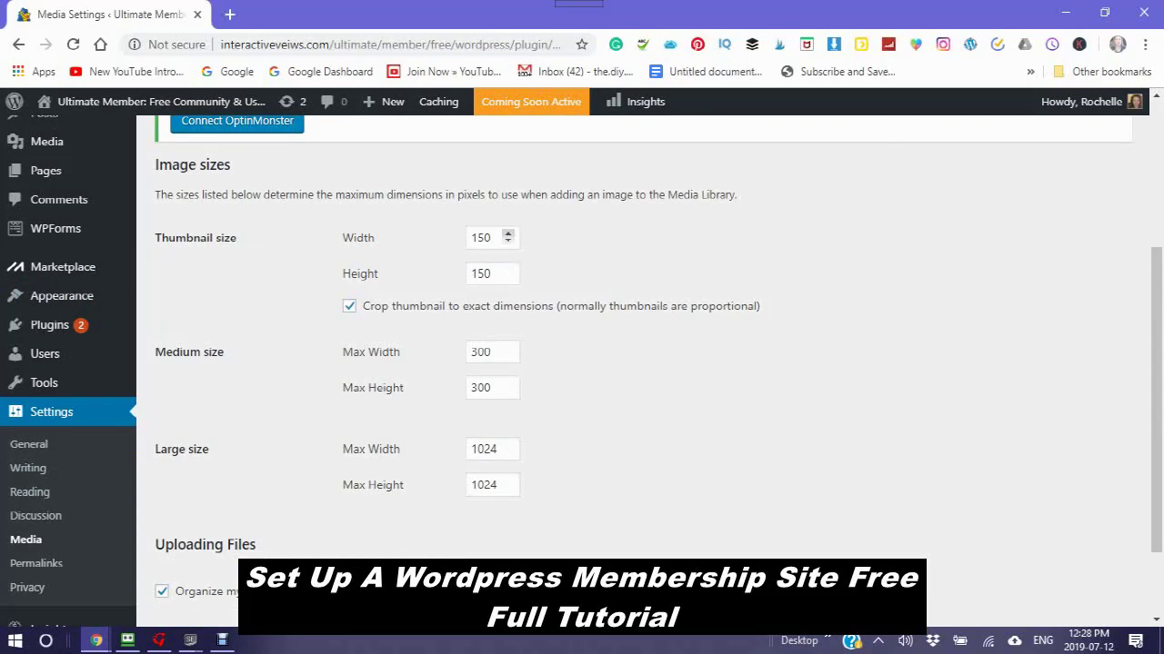
click(508, 234)
Step: Set the thumbnail width and height to 250 each and save the Media settings
click(508, 234)
key(ctrl+a)
text(250)
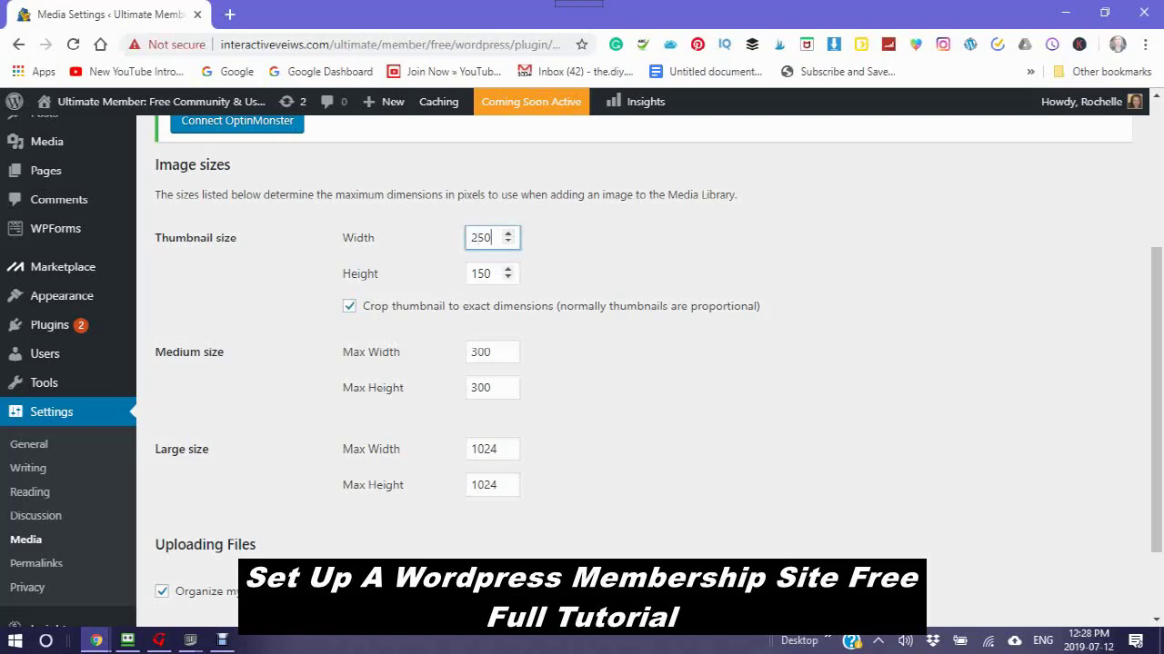
key(Tab)
text(250)
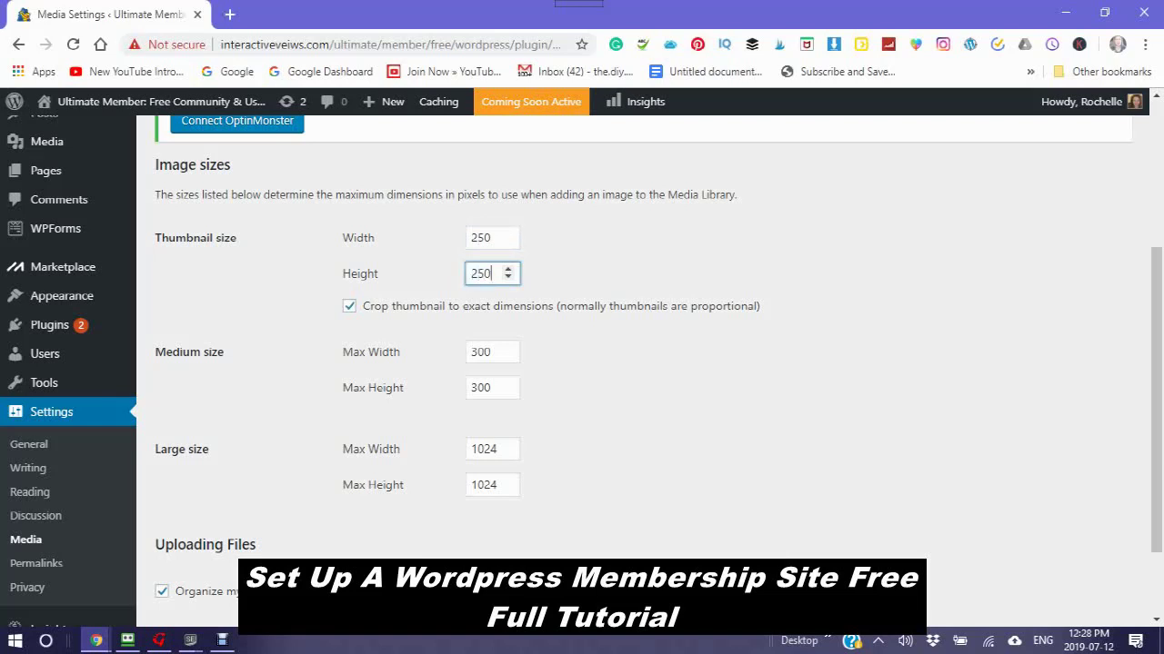
scroll(491, 387, down, 1)
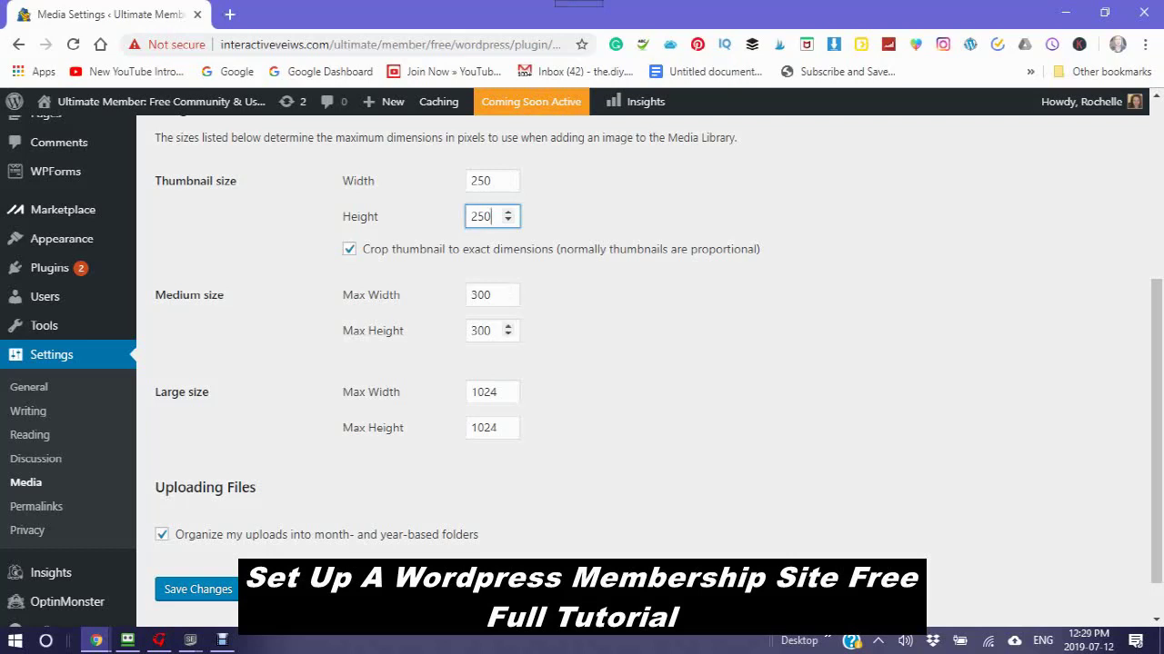
scroll(505, 330, down, 2)
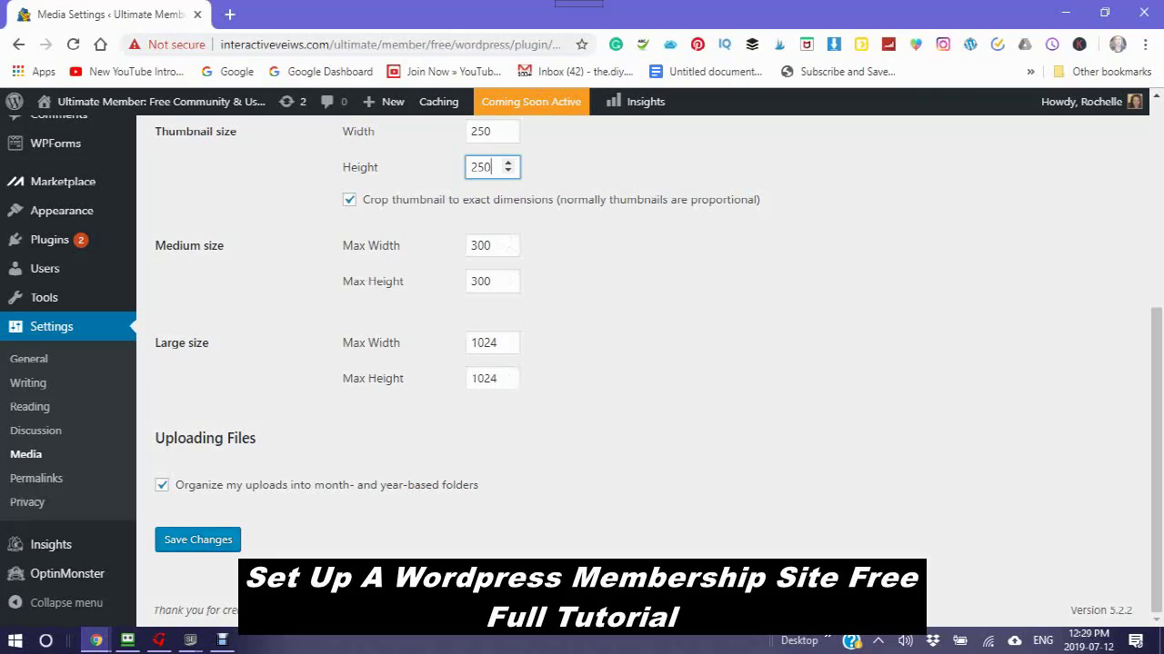
key(Return)
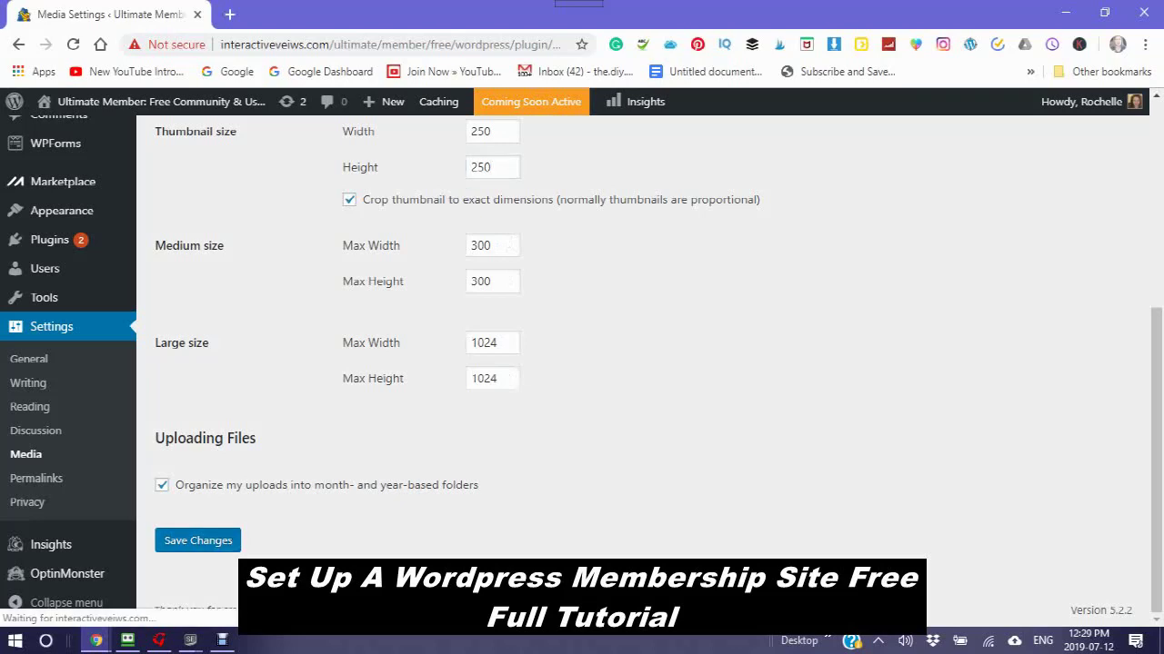
Step: Choose the Post name permalink structure, /%postname%/, in Permalink Settings
scroll(636, 364, down, 5)
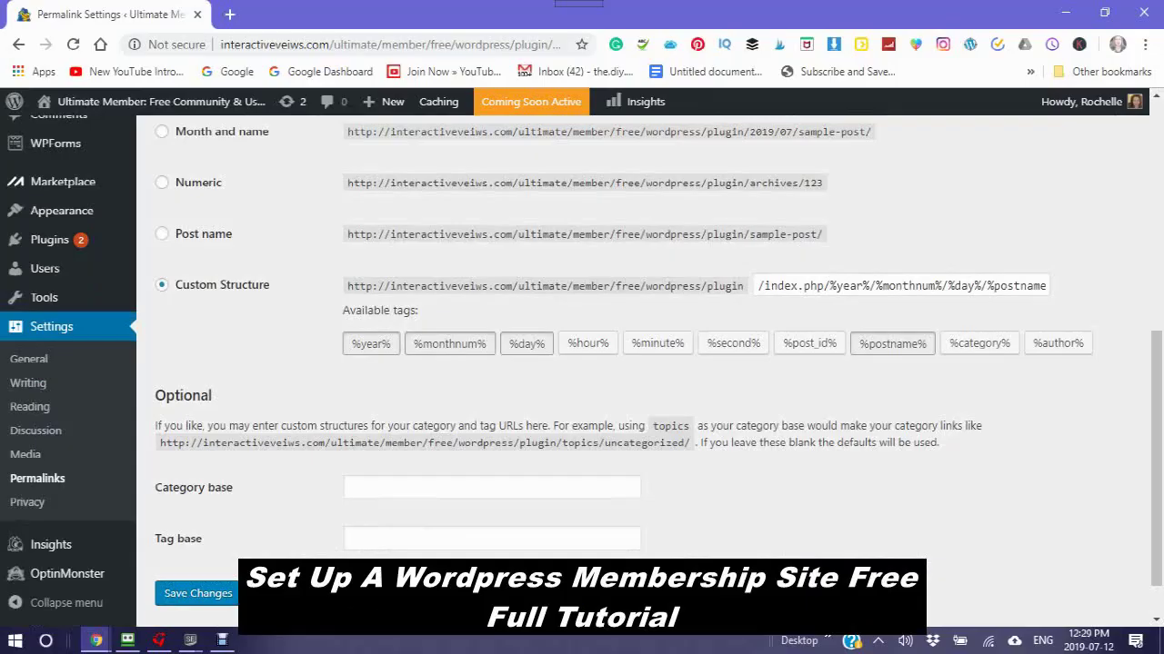
click(162, 233)
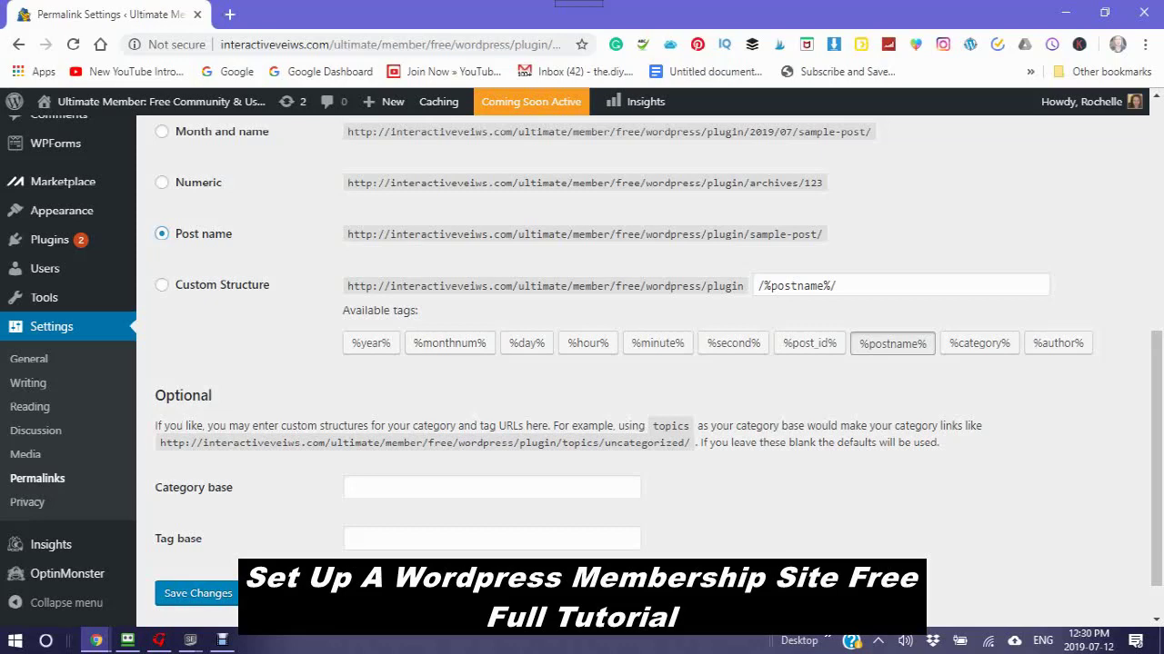
scroll(654, 364, down, 1)
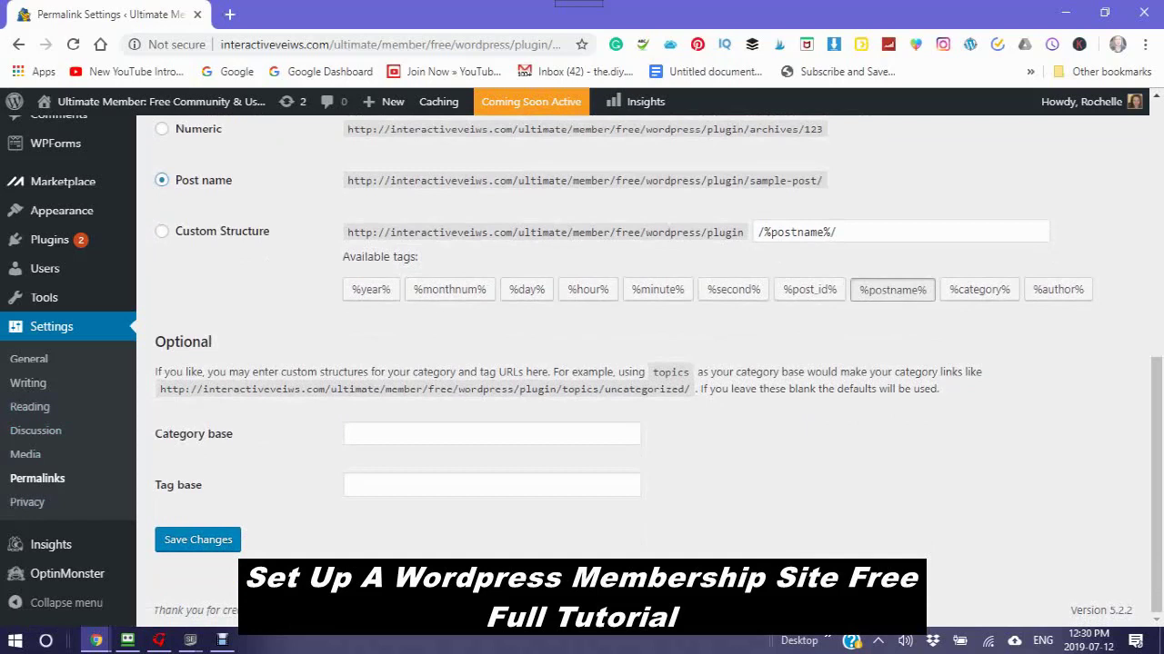
Step: Enter 'membership site' as both the category base and tag base, and save the permalink settings
click(409, 434)
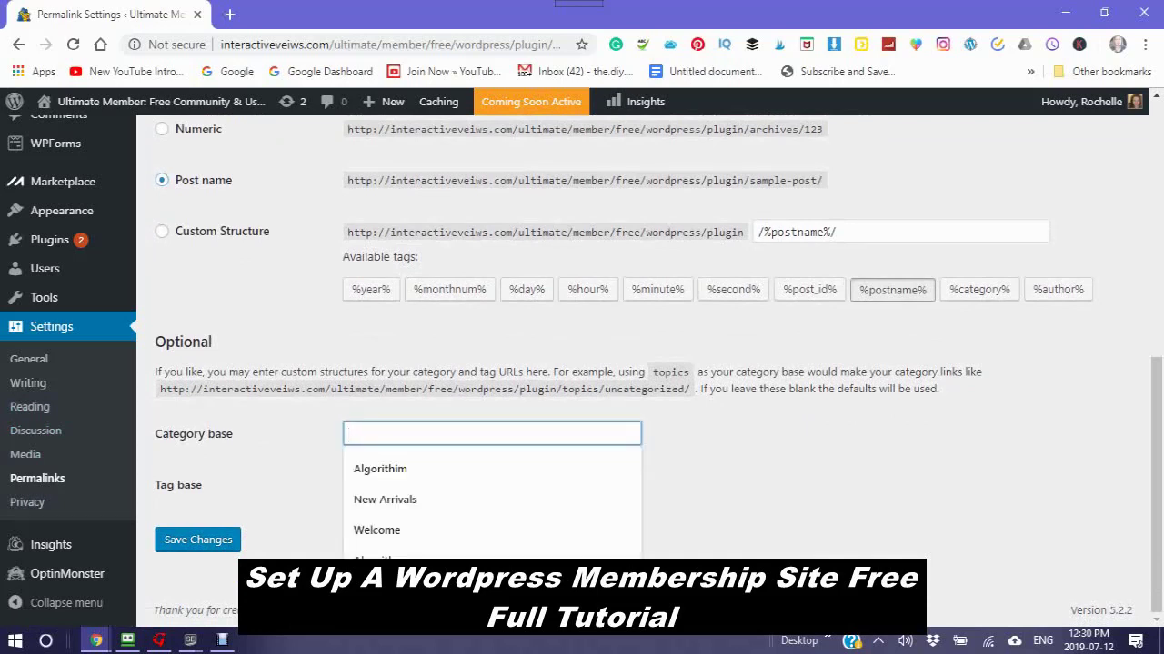
key(Escape)
text(m)
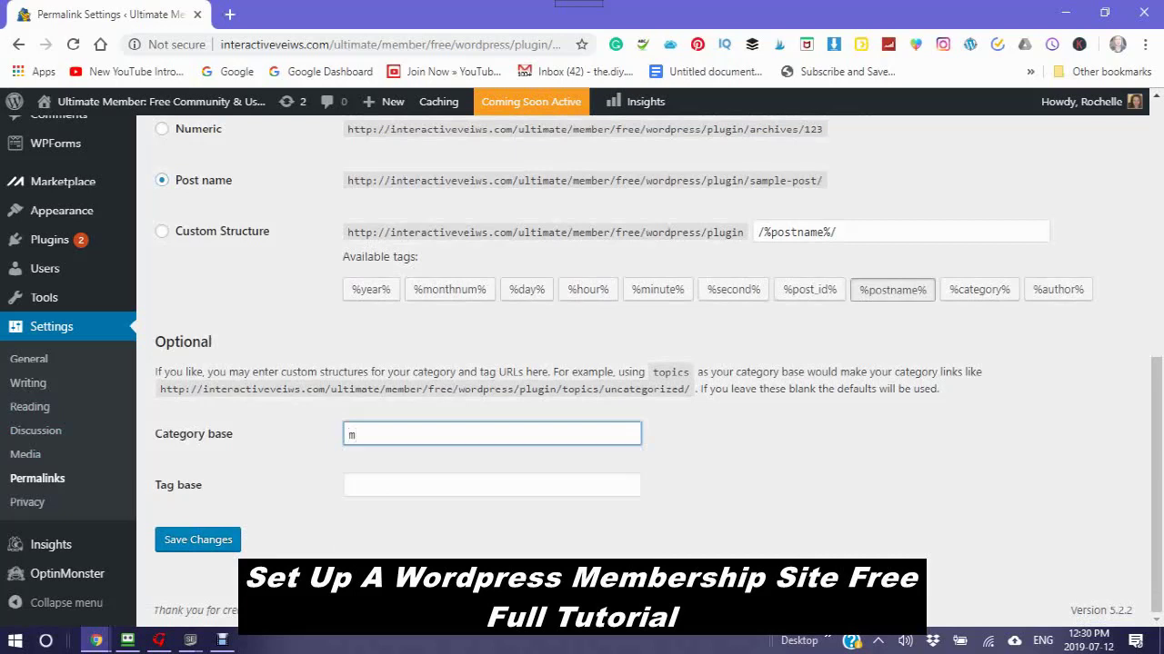
text(embership site)
click(491, 485)
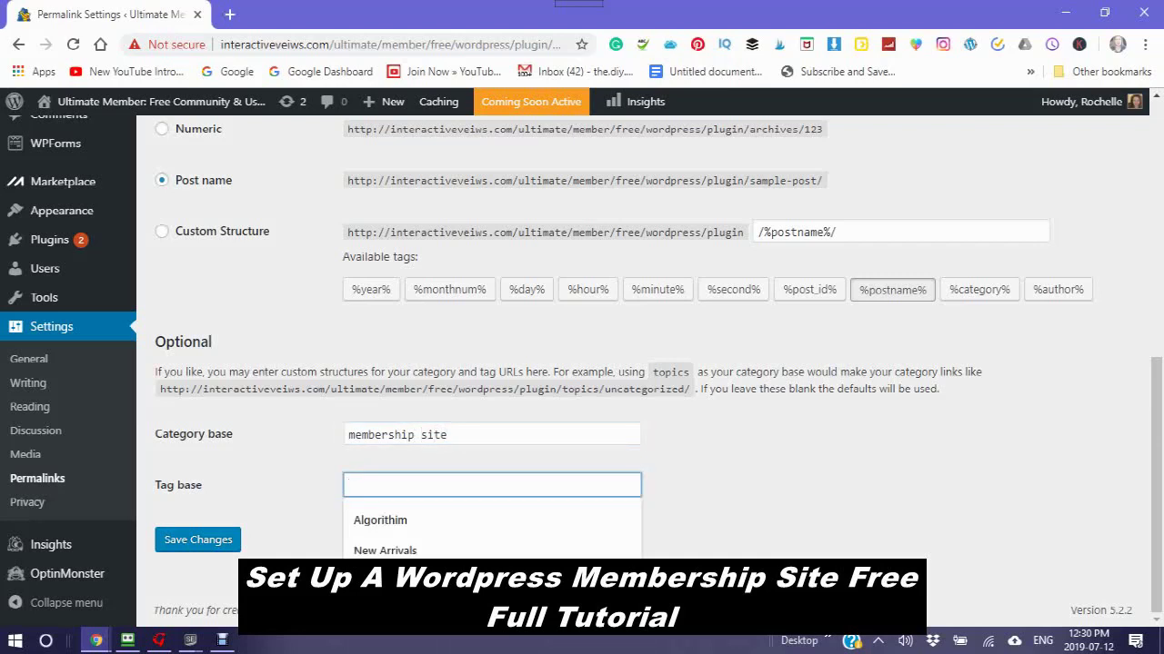
key(Down)
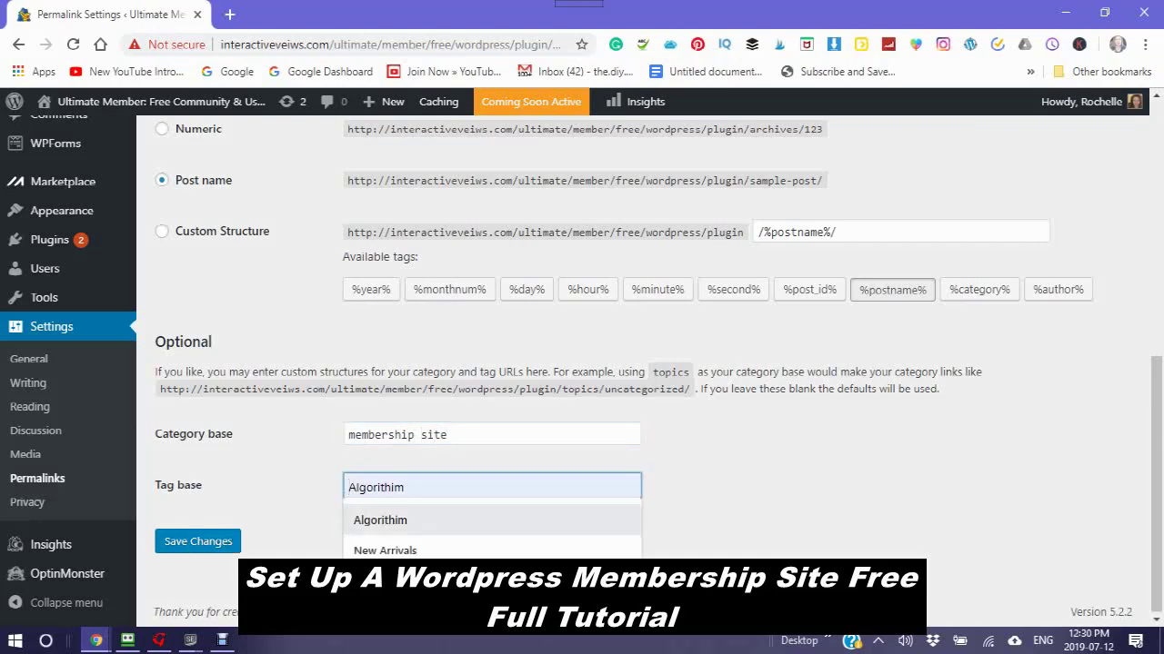
text(membe)
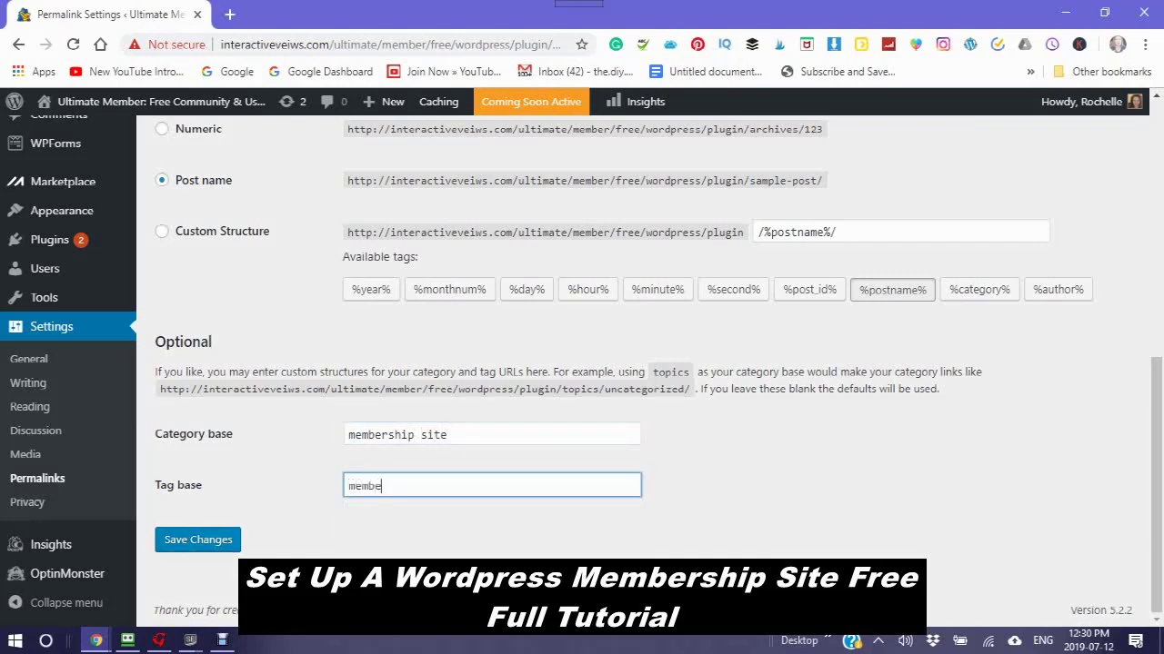
text(rship site)
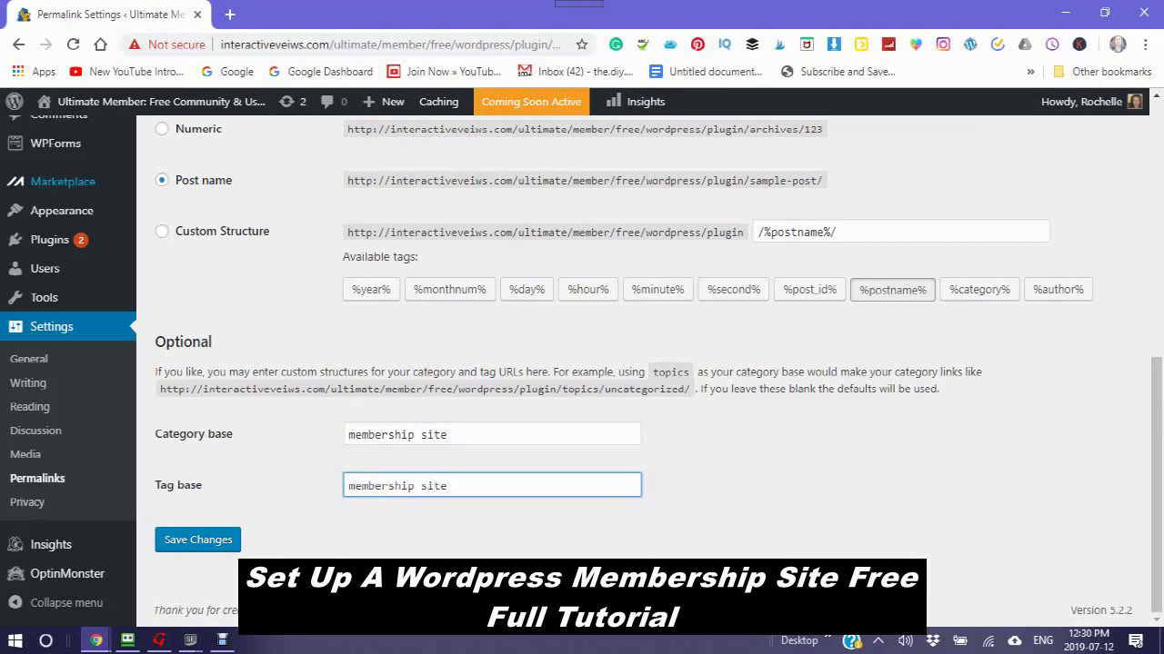
key(Tab)
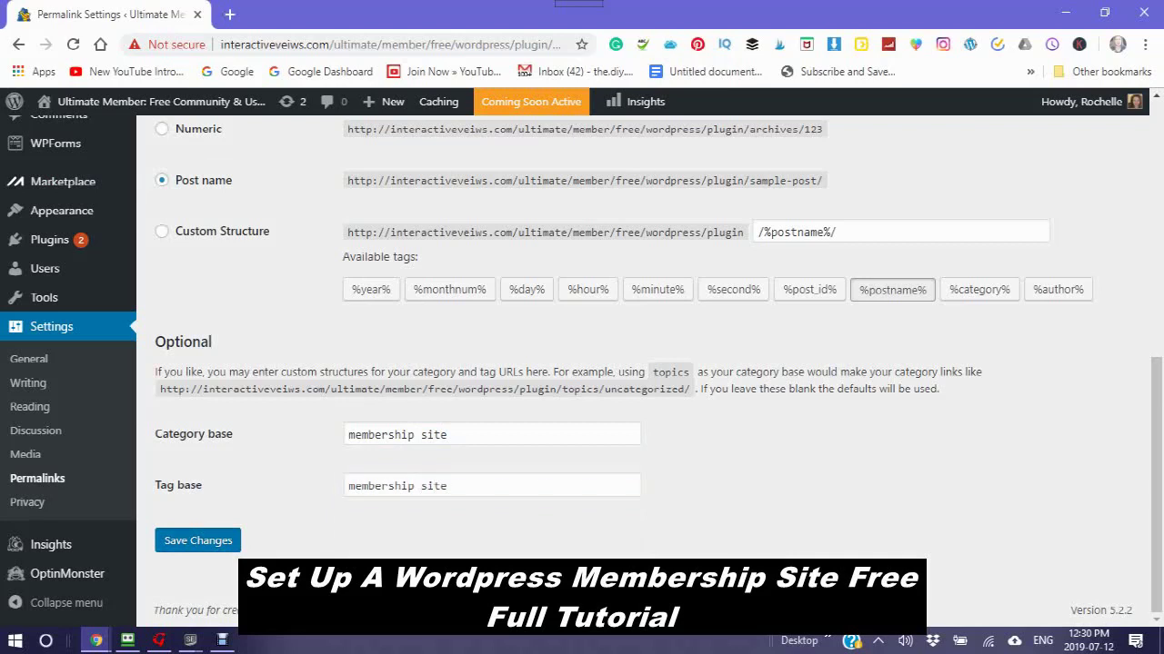
key(Return)
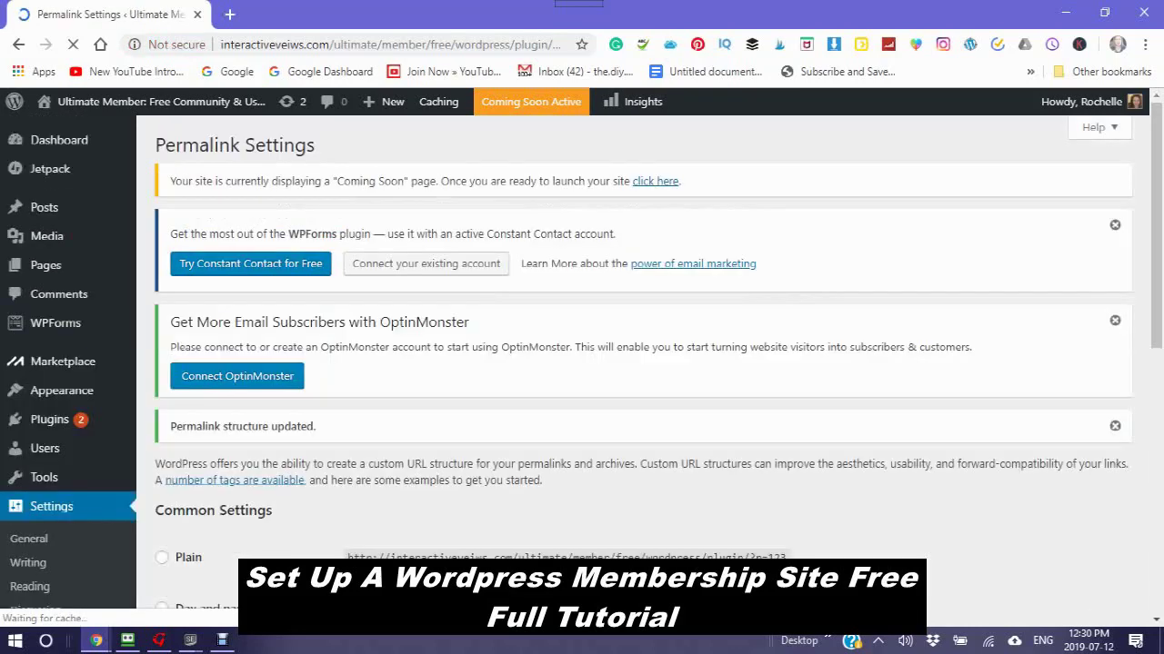
scroll(582, 363, down, 2)
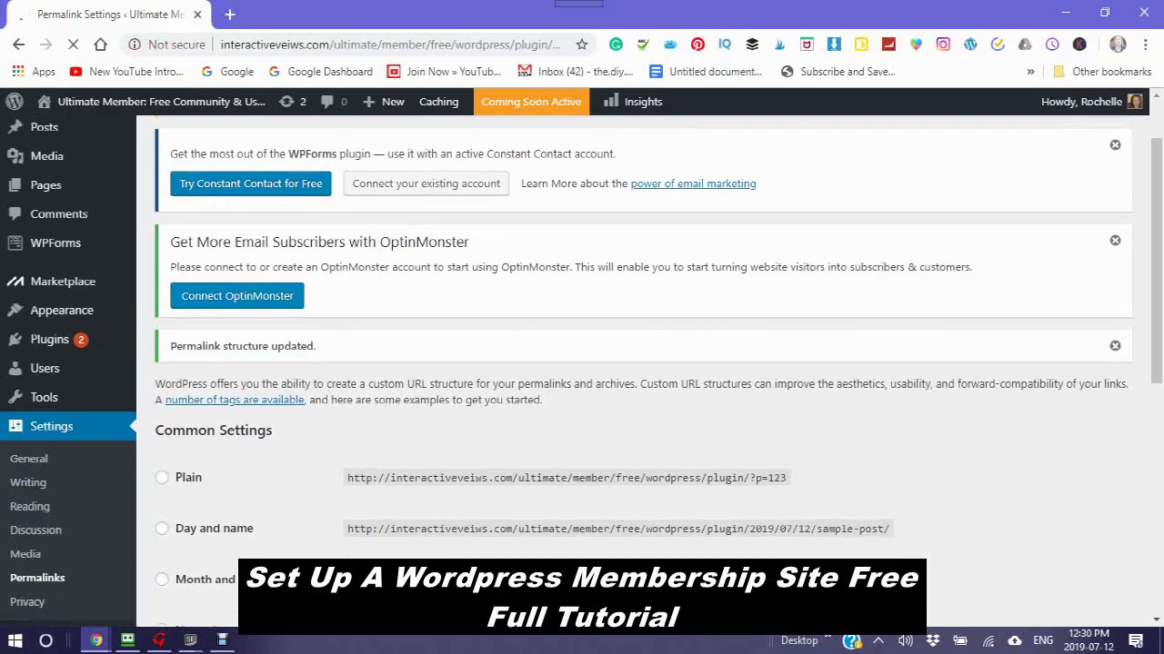
scroll(636, 364, down, 5)
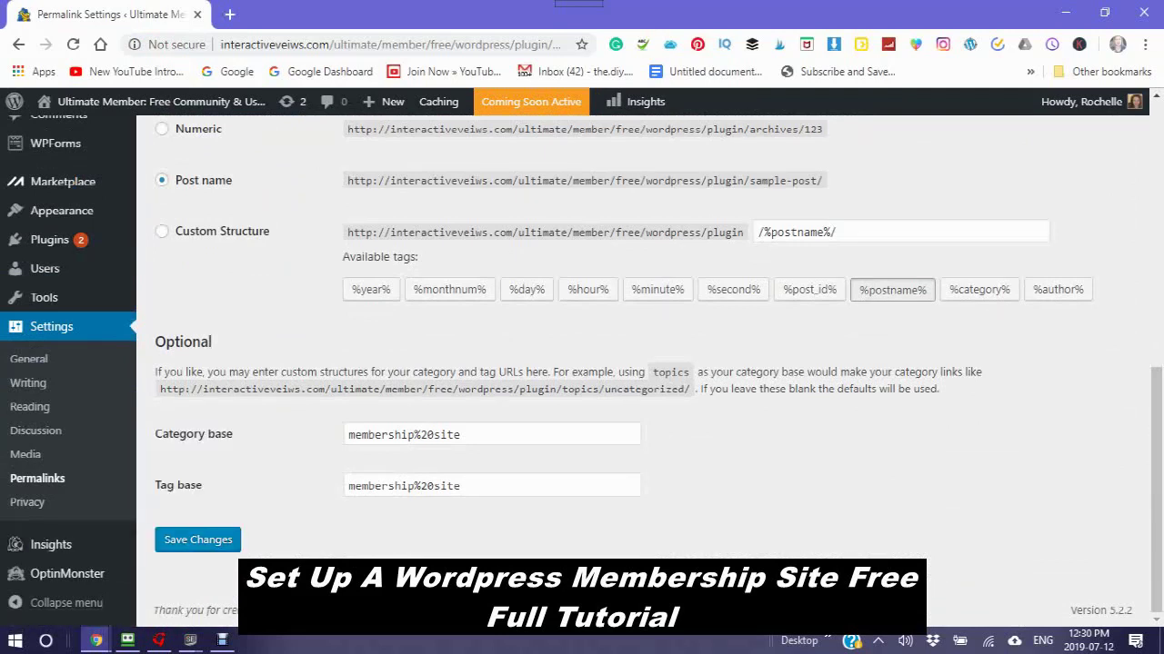
scroll(581, 371, up, 1)
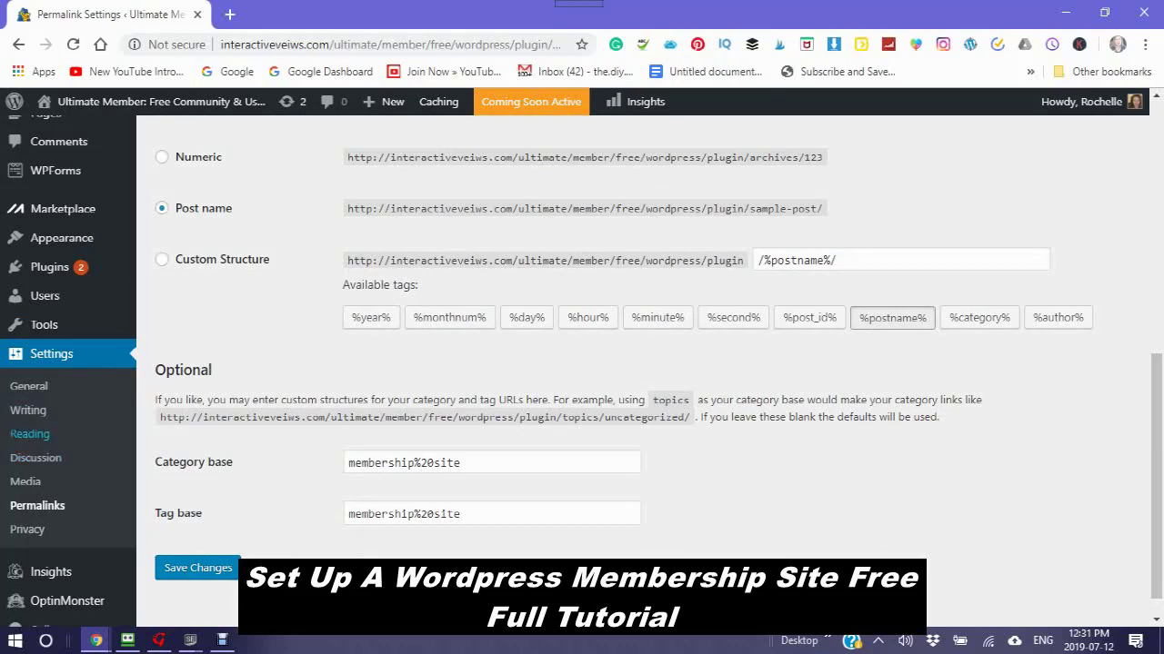
scroll(29, 409, down, 1)
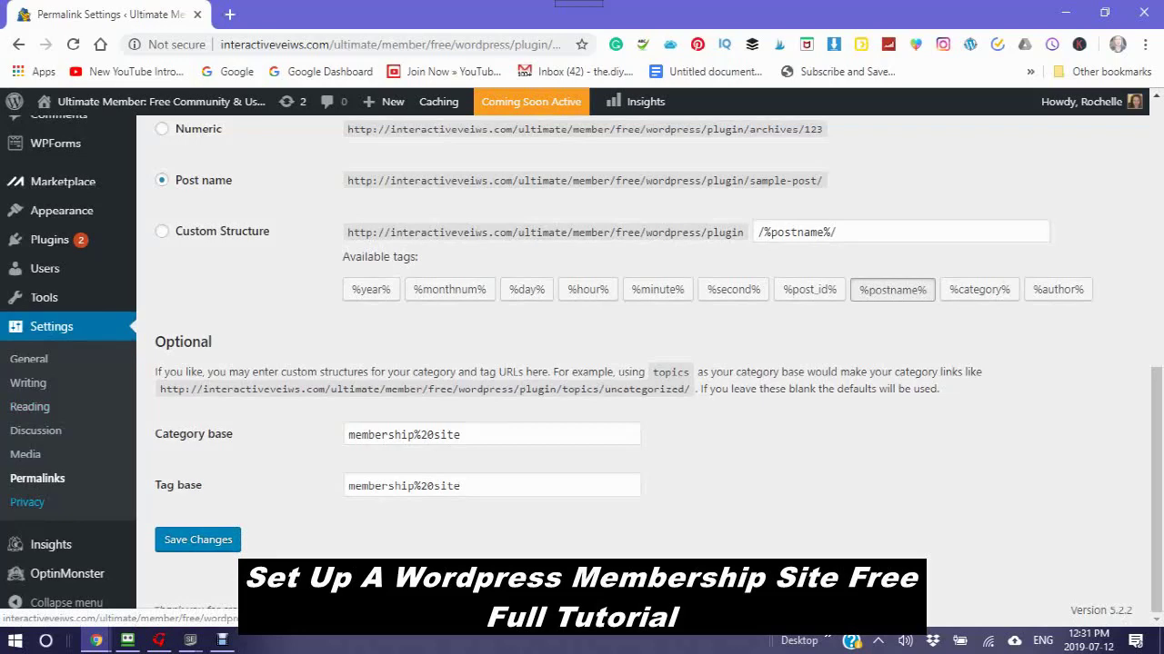
click(27, 502)
Step: Scroll down Privacy Settings to the Privacy Policy page section showing the Privacy Policy (Draft) page
scroll(28, 502, down, 3)
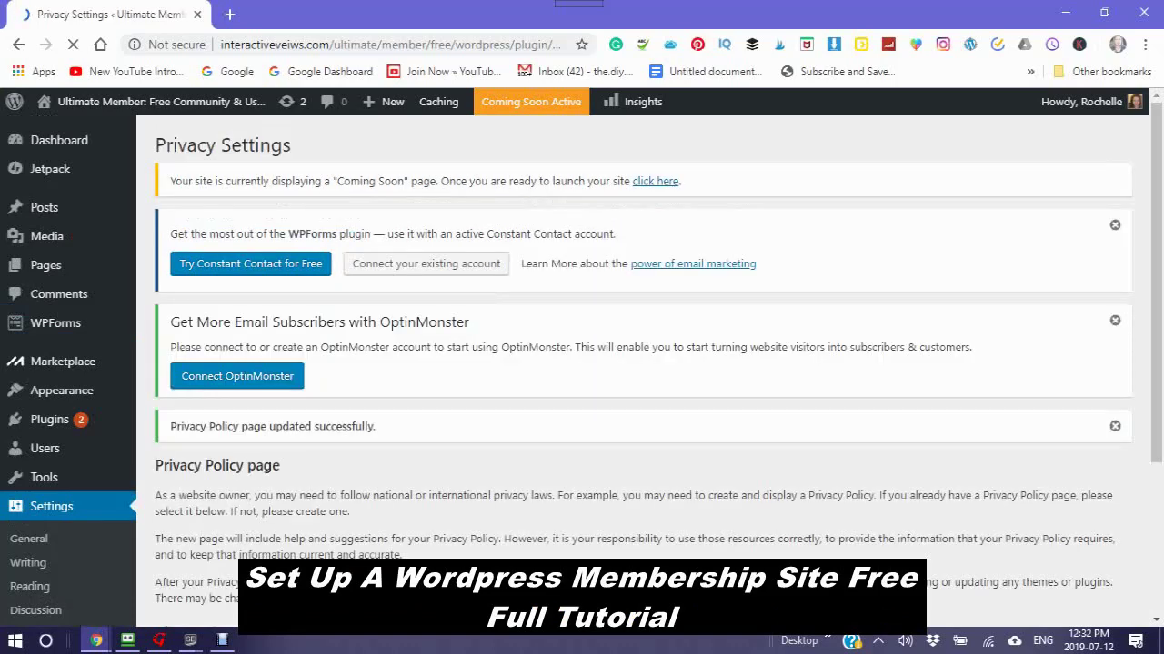
scroll(636, 364, down, 3)
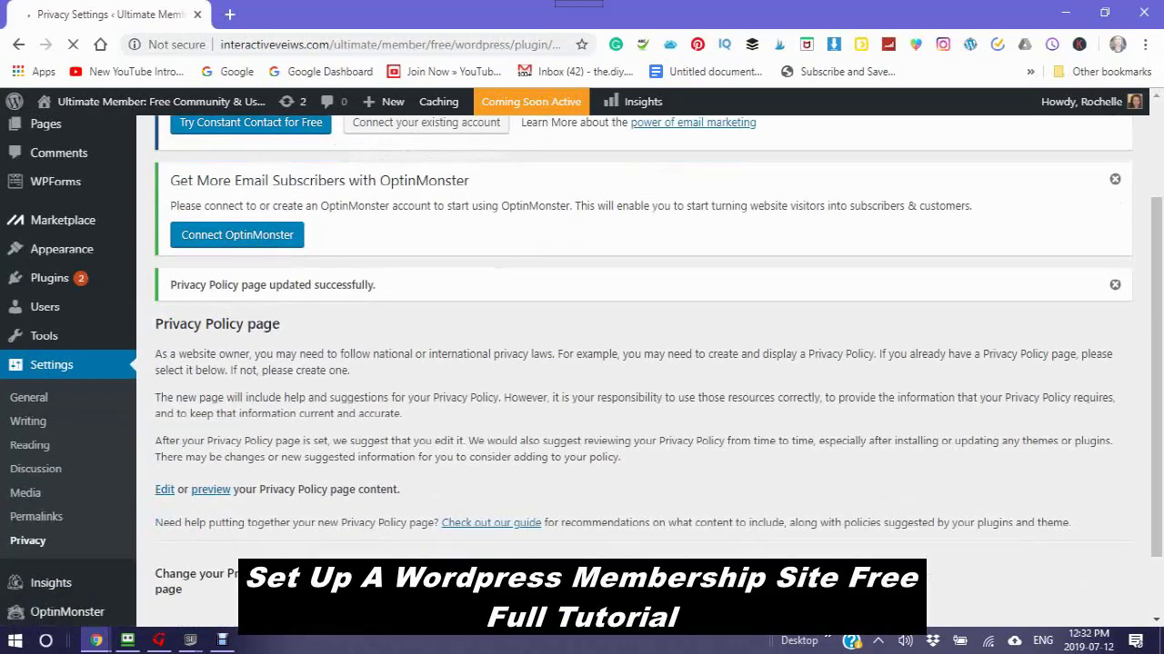